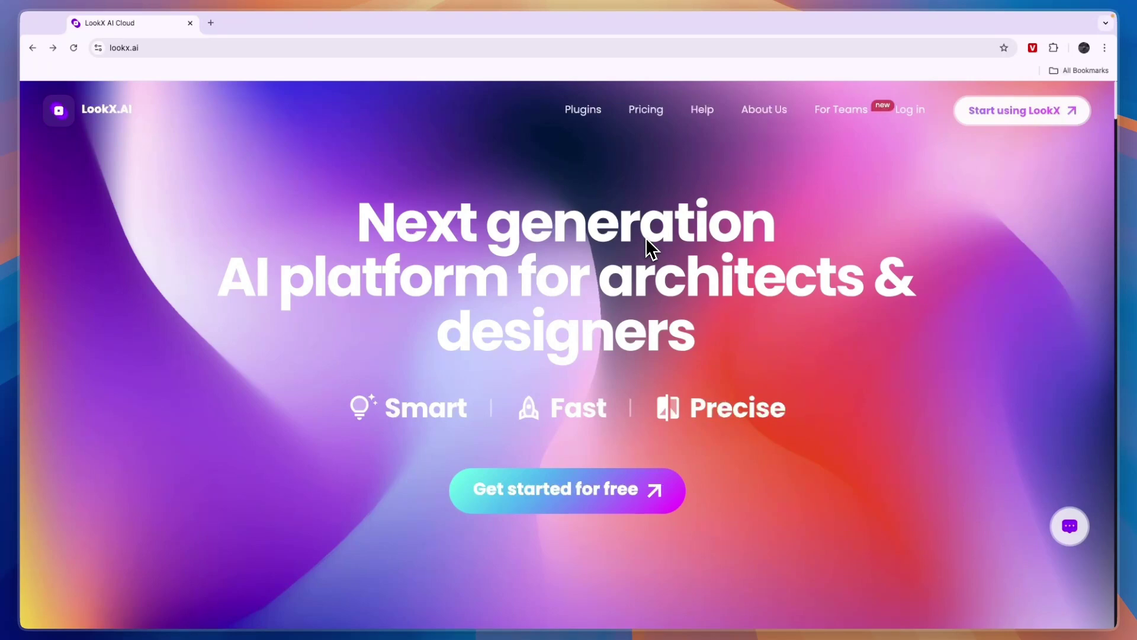
# - Browse the lookx.ai landing page, then go to the free cloud app via 'Get started for free'
pyautogui.moveTo(253, 304); pyautogui.dragTo(634, 299)
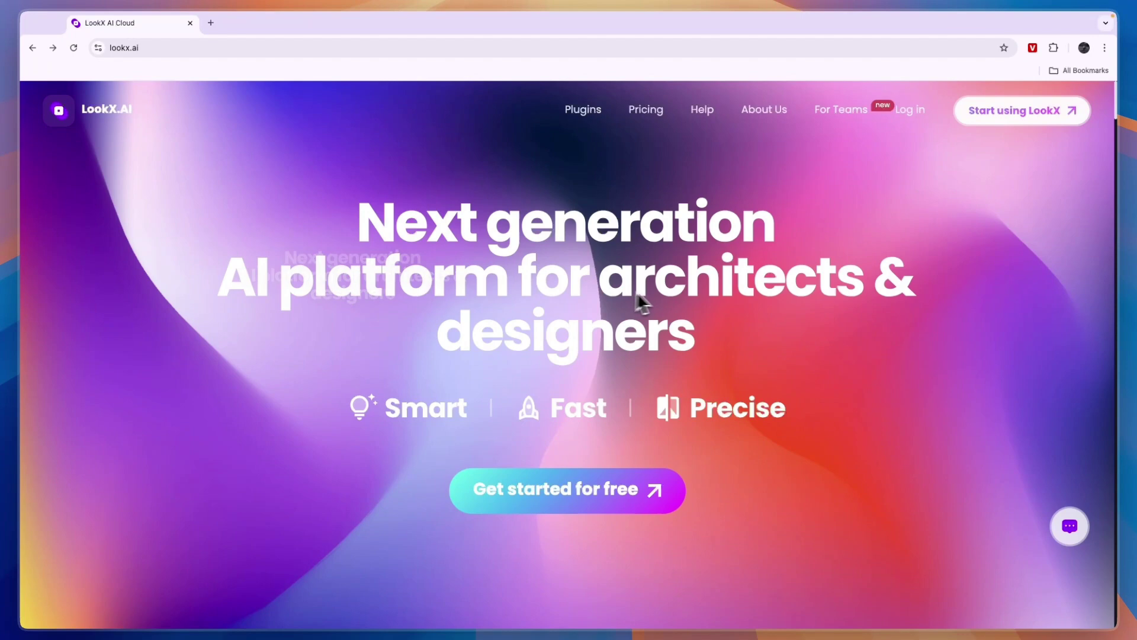
pyautogui.scroll(-8, 579, 330)
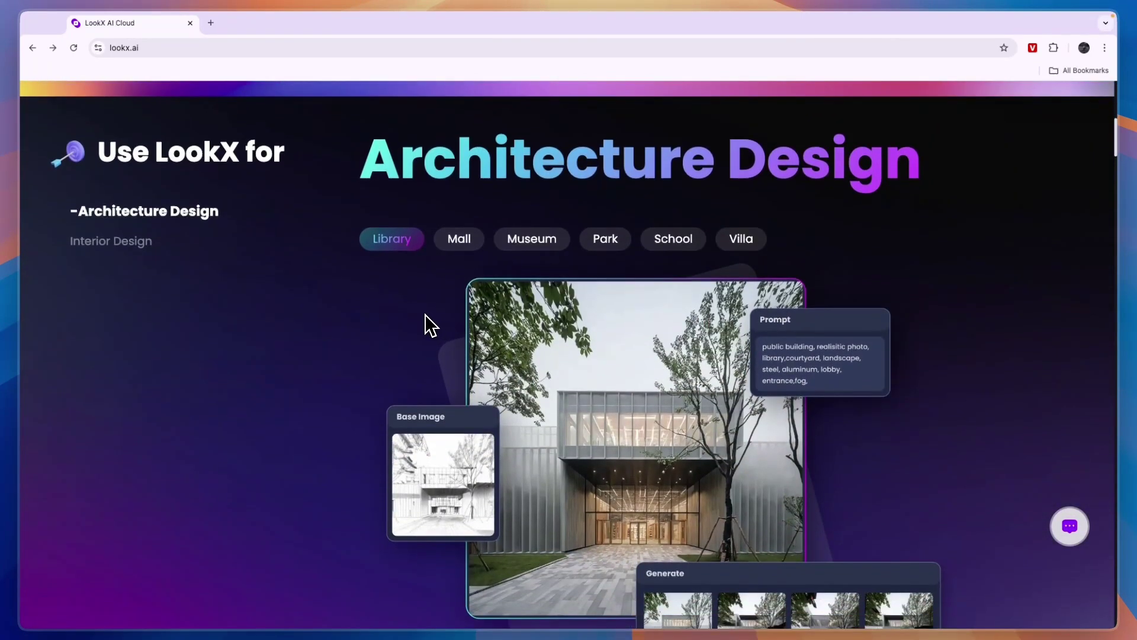
pyautogui.scroll(-3, 425, 320)
pyautogui.scroll(1, 595, 386)
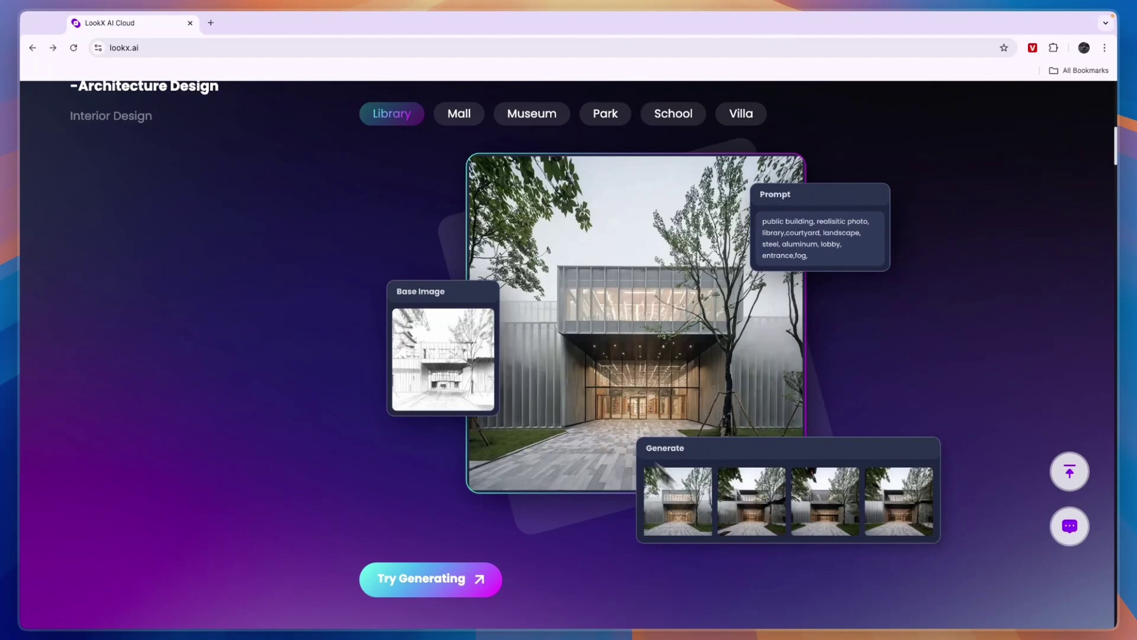
pyautogui.scroll(7, 436, 349)
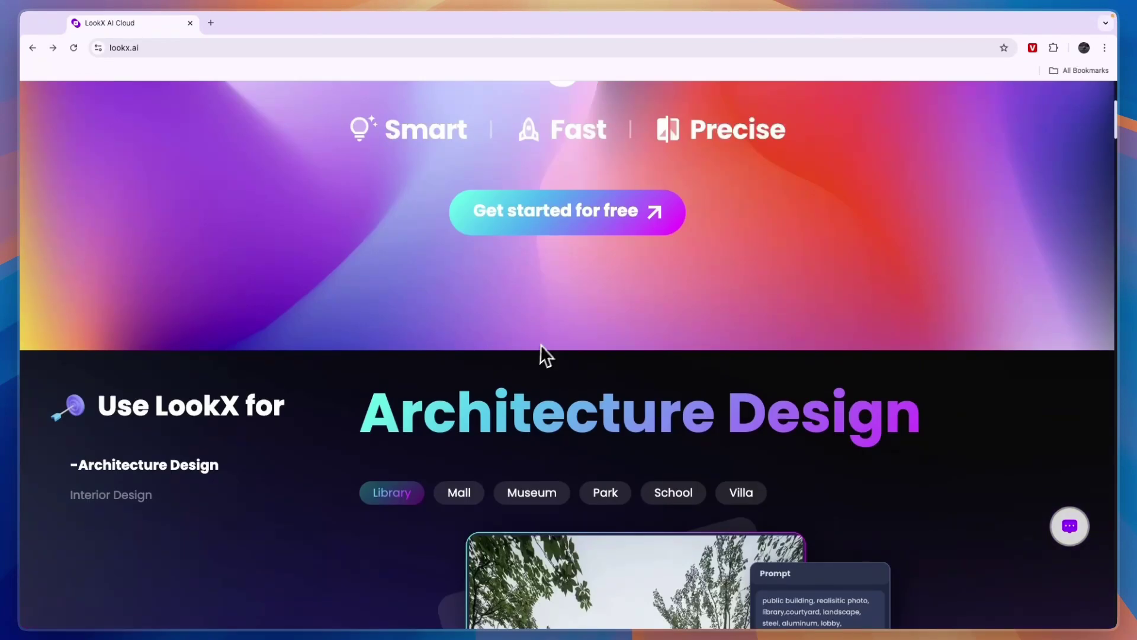
pyautogui.click(549, 231)
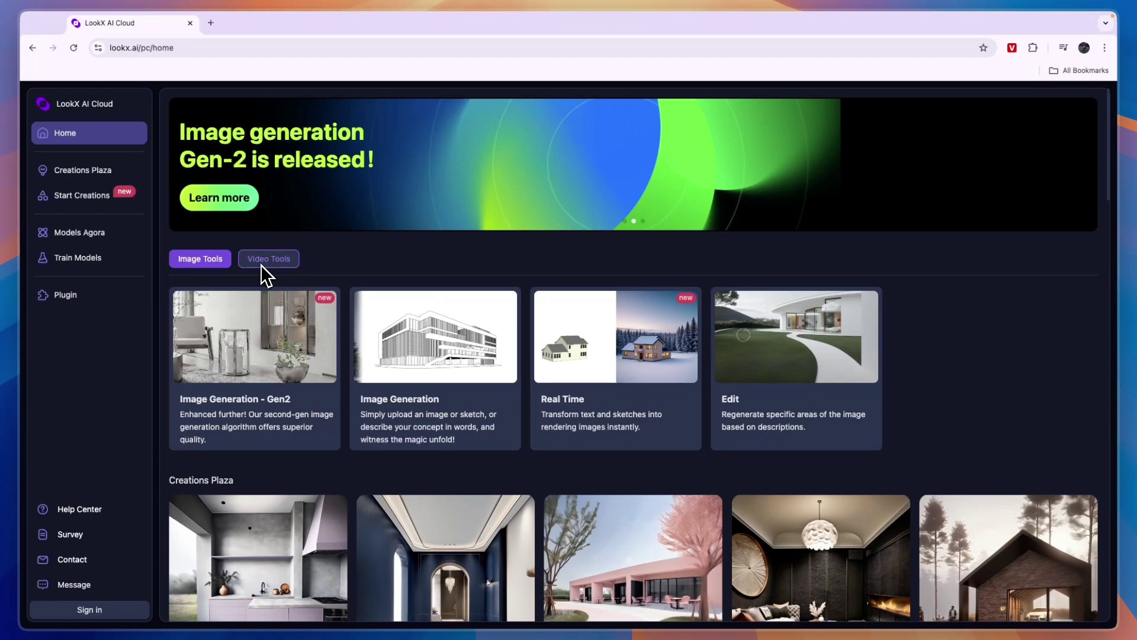
pyautogui.scroll(-3, 260, 264)
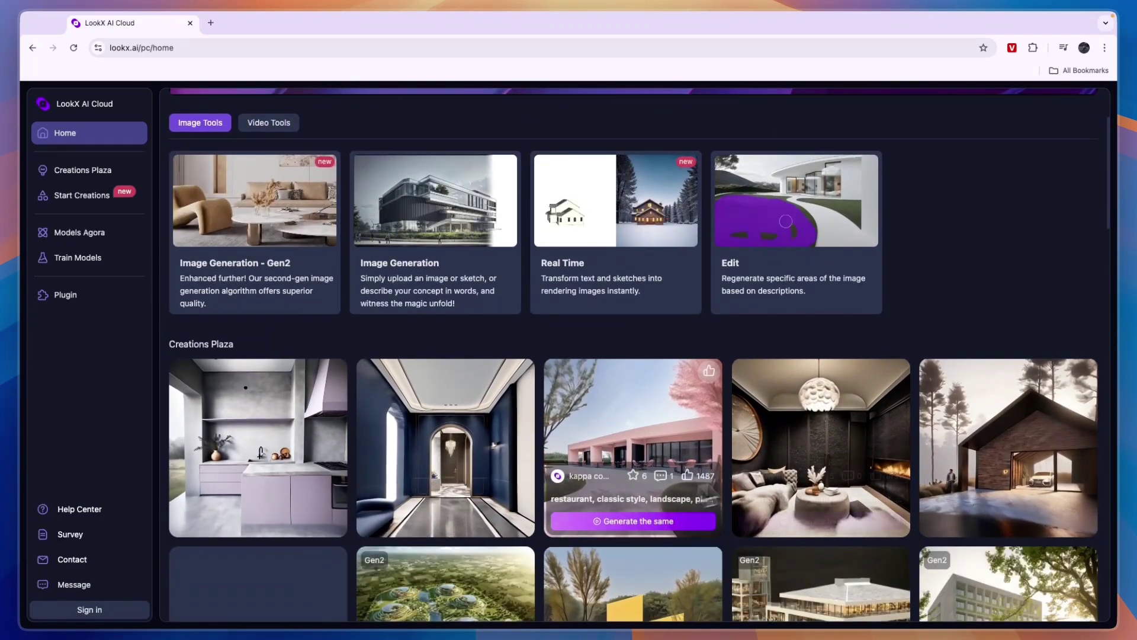
pyautogui.scroll(2, 738, 456)
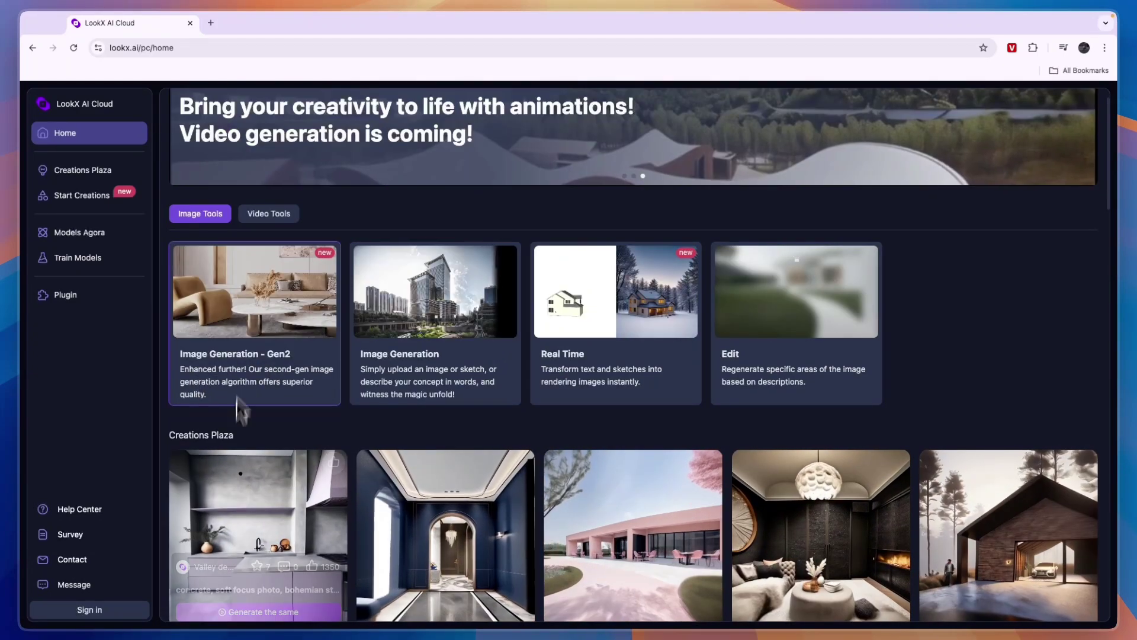
# - Open Start Creations and submit the Quick Question survey: Student, Architecture, Google search
pyautogui.click(241, 329)
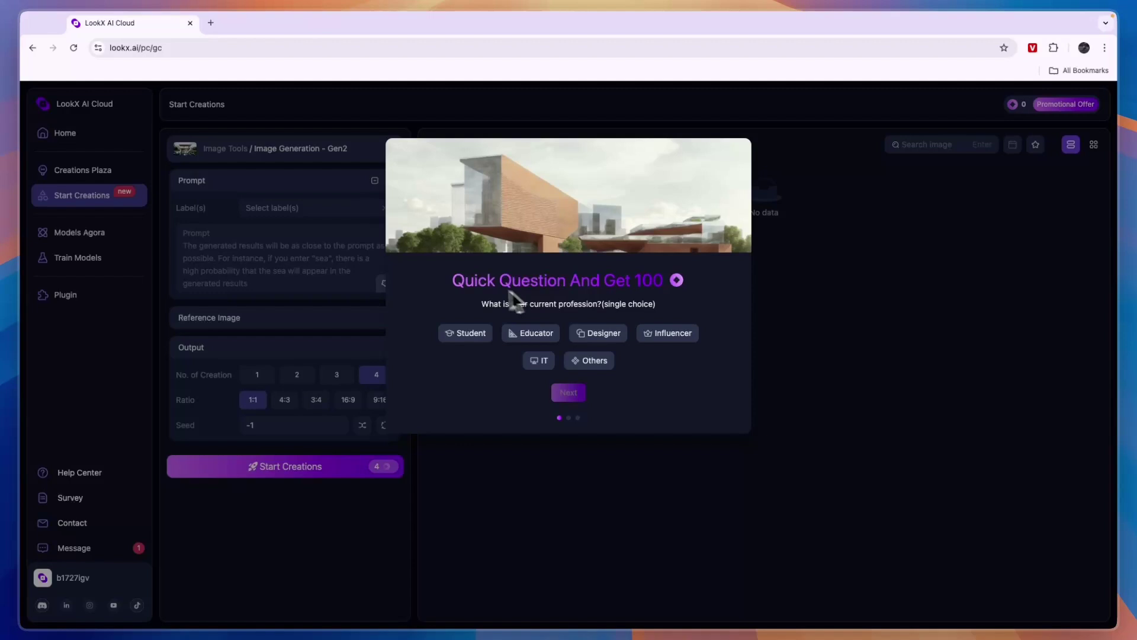
pyautogui.moveTo(456, 286); pyautogui.dragTo(625, 286)
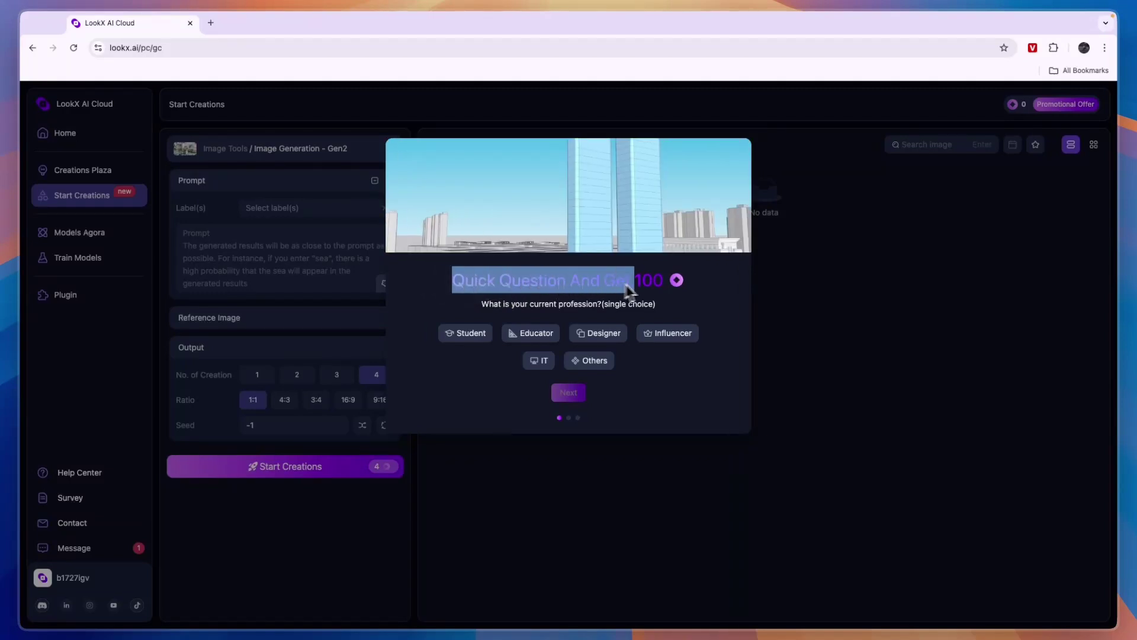
pyautogui.click(662, 293)
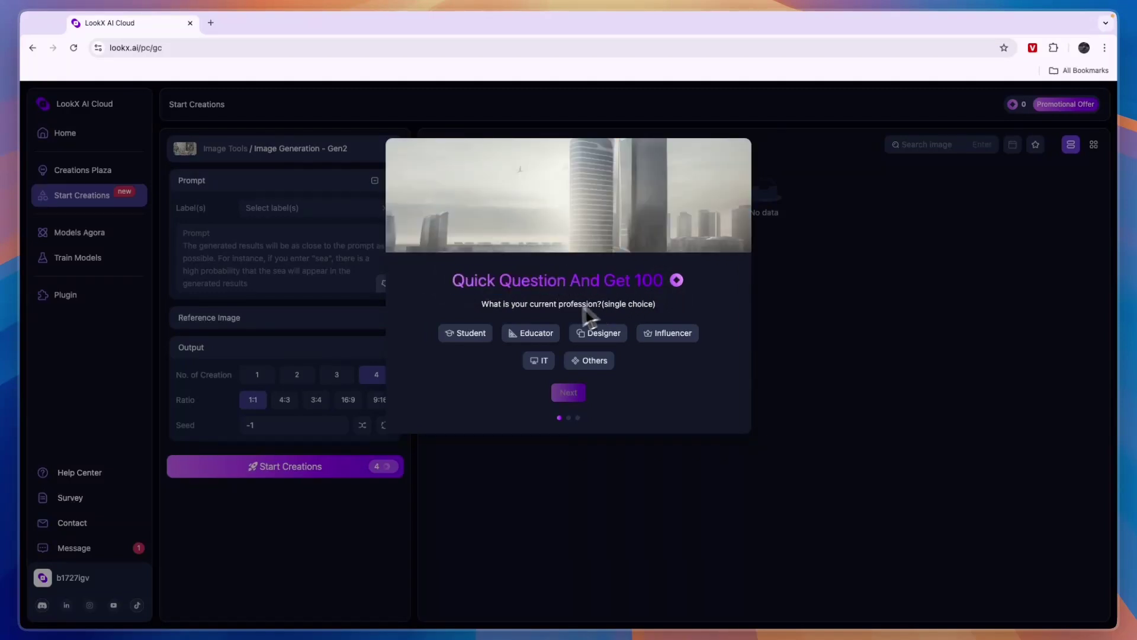
pyautogui.click(487, 333)
pyautogui.click(462, 332)
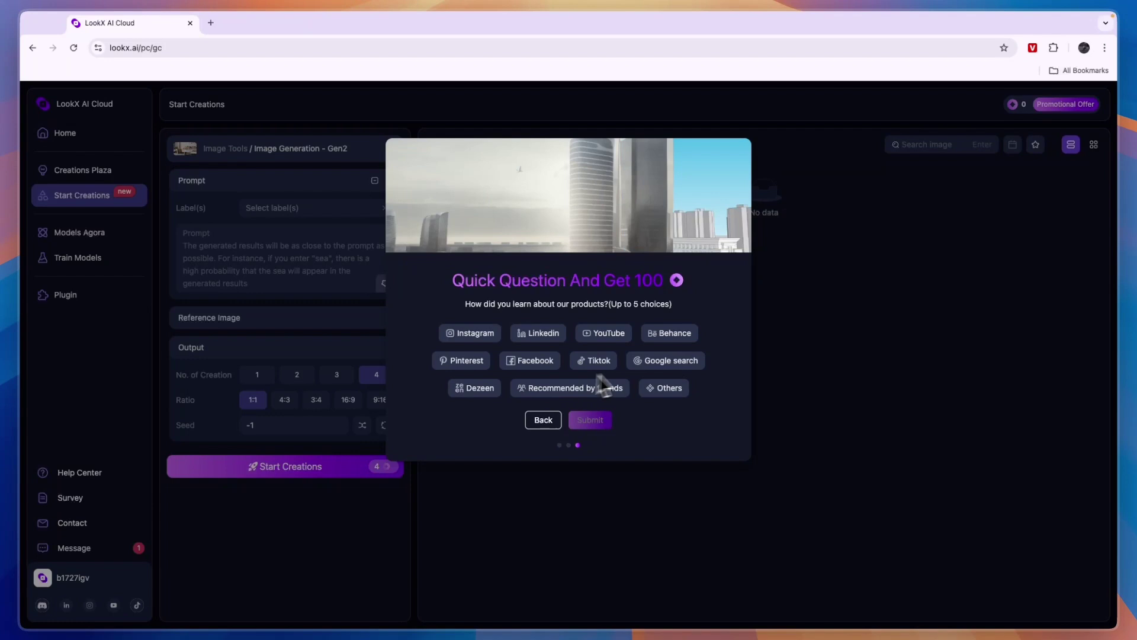
pyautogui.click(654, 360)
pyautogui.click(586, 414)
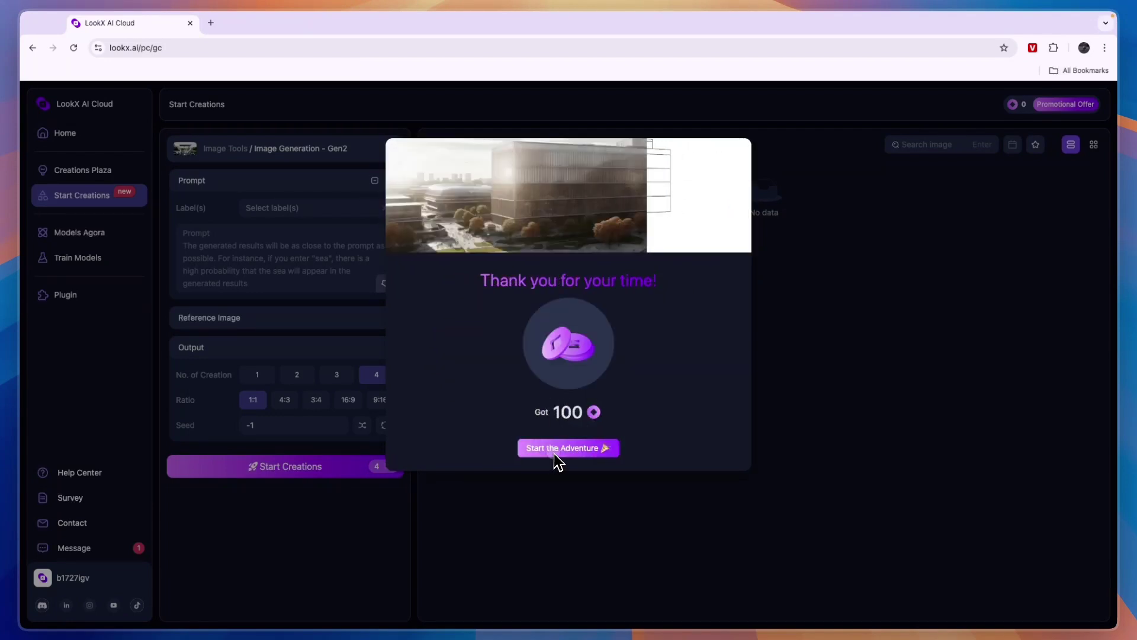
# - Start the adventure, briefly play the intro video, and generate from the wooden kitchen sample prompt
pyautogui.click(560, 449)
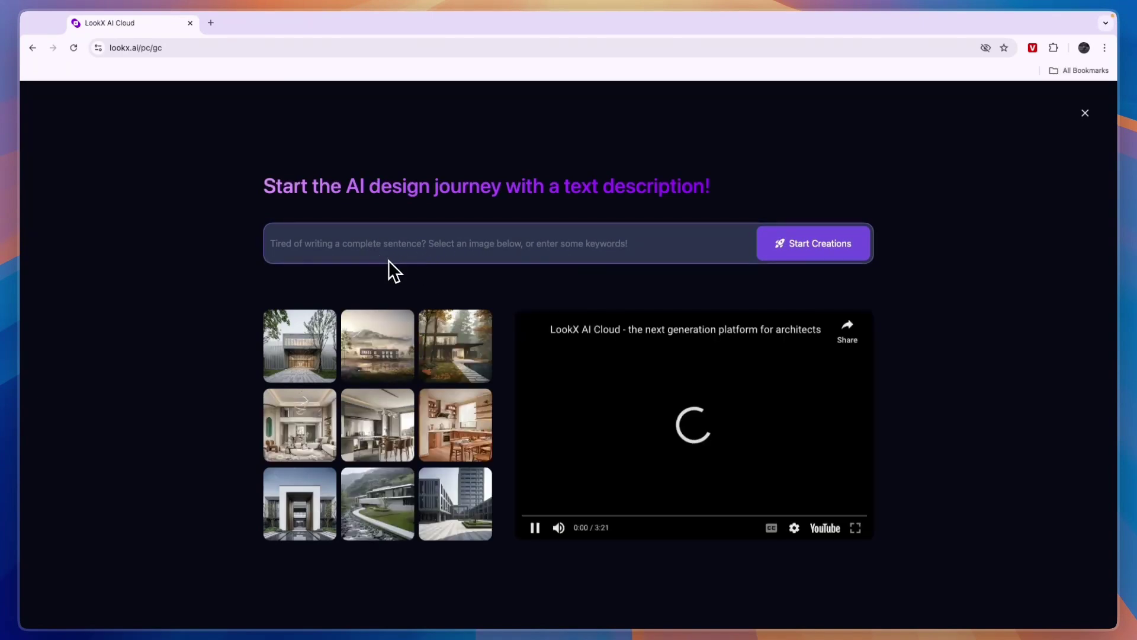
pyautogui.click(534, 527)
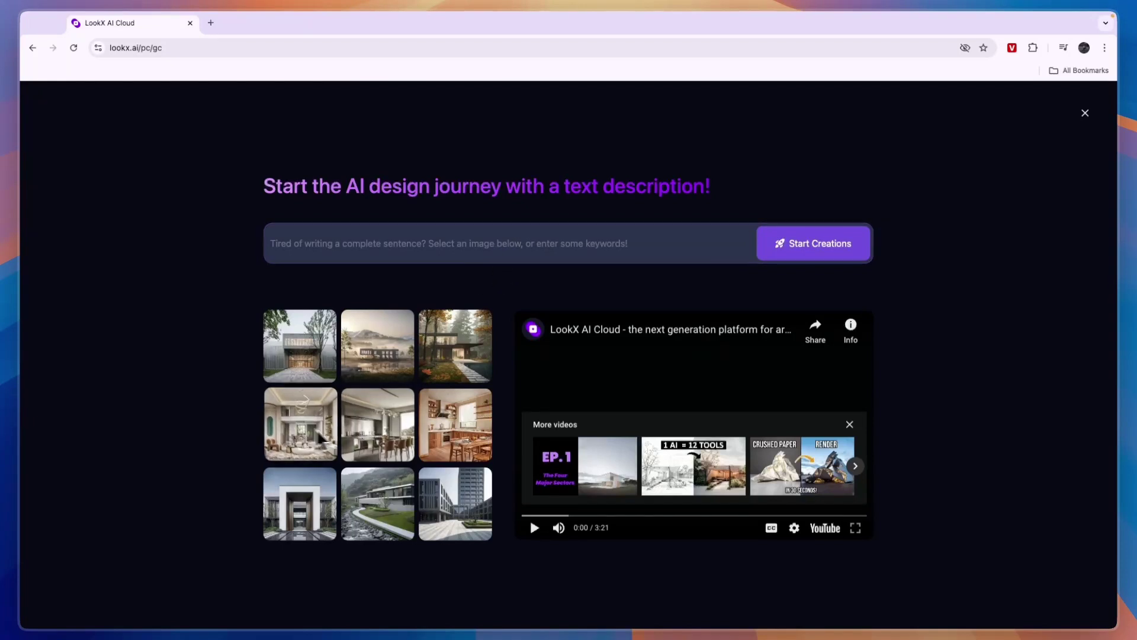
pyautogui.click(456, 435)
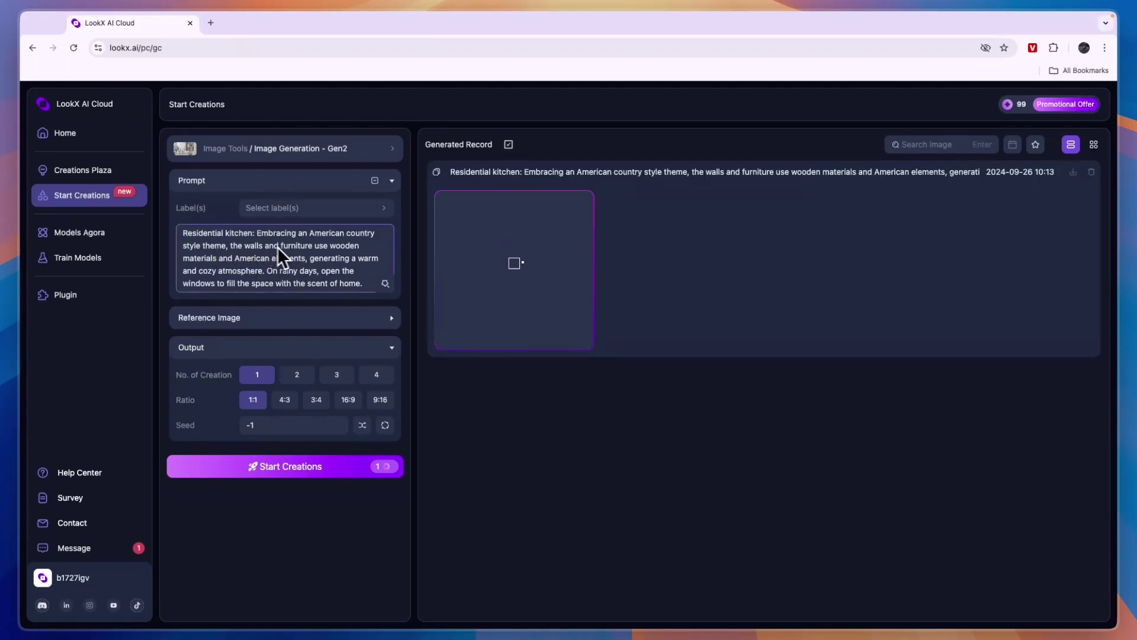
# - Set the output ratio to 9:16 and view the finished wooden kitchen render's details
pyautogui.click(256, 325)
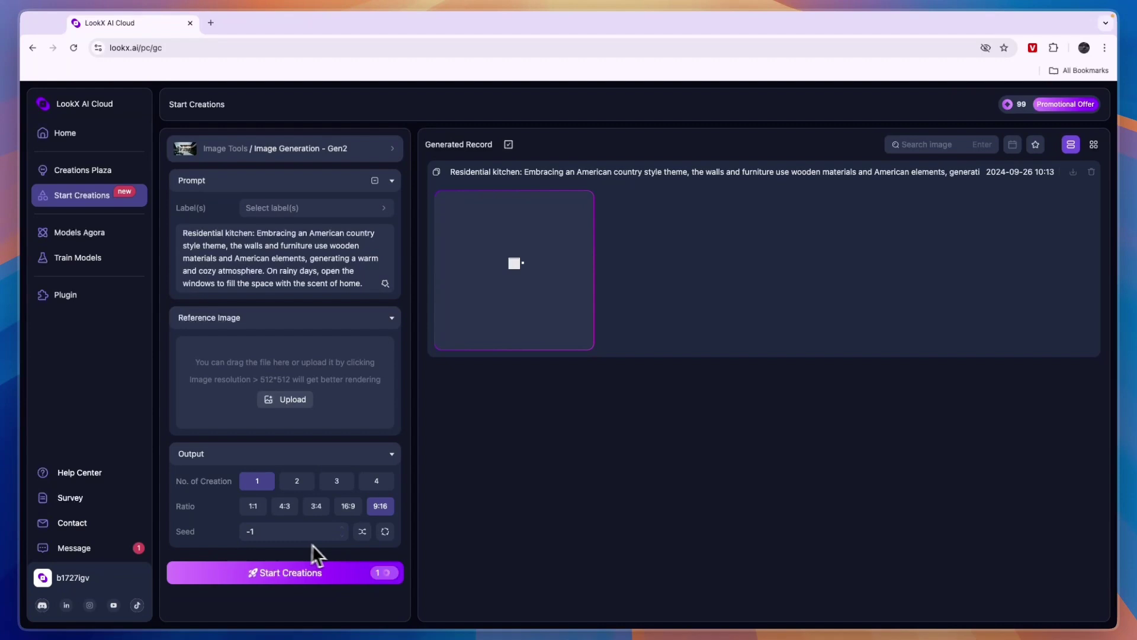
pyautogui.click(539, 287)
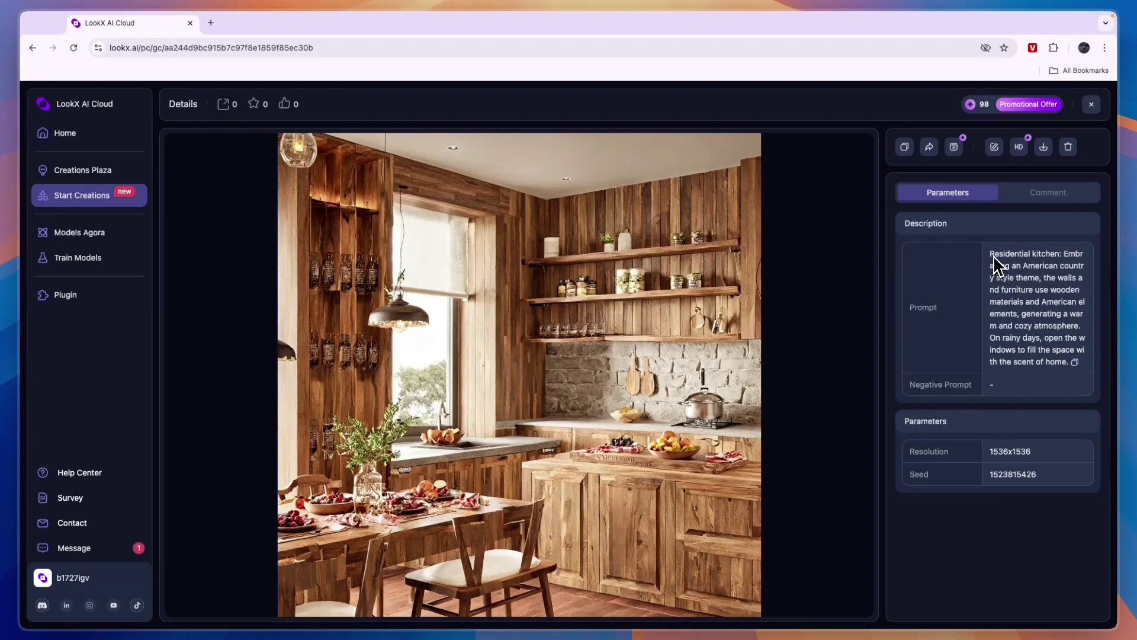
# - Select the kitchen prompt text in Details, then close the Details overlay
pyautogui.moveTo(994, 258); pyautogui.dragTo(1039, 270)
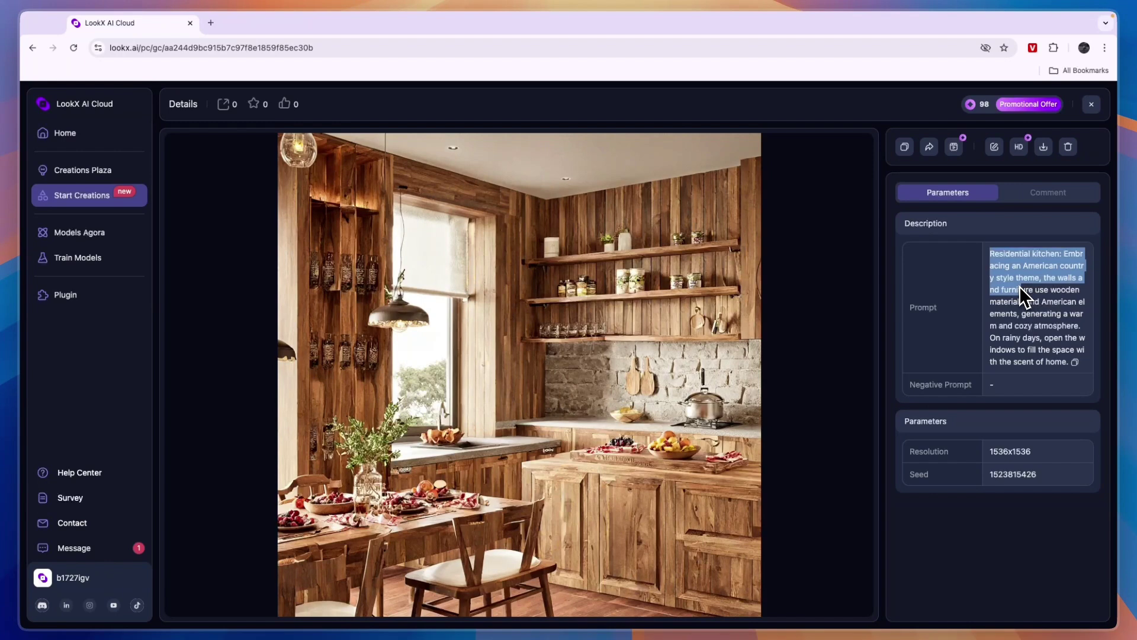
pyautogui.moveTo(1039, 304); pyautogui.dragTo(1030, 315)
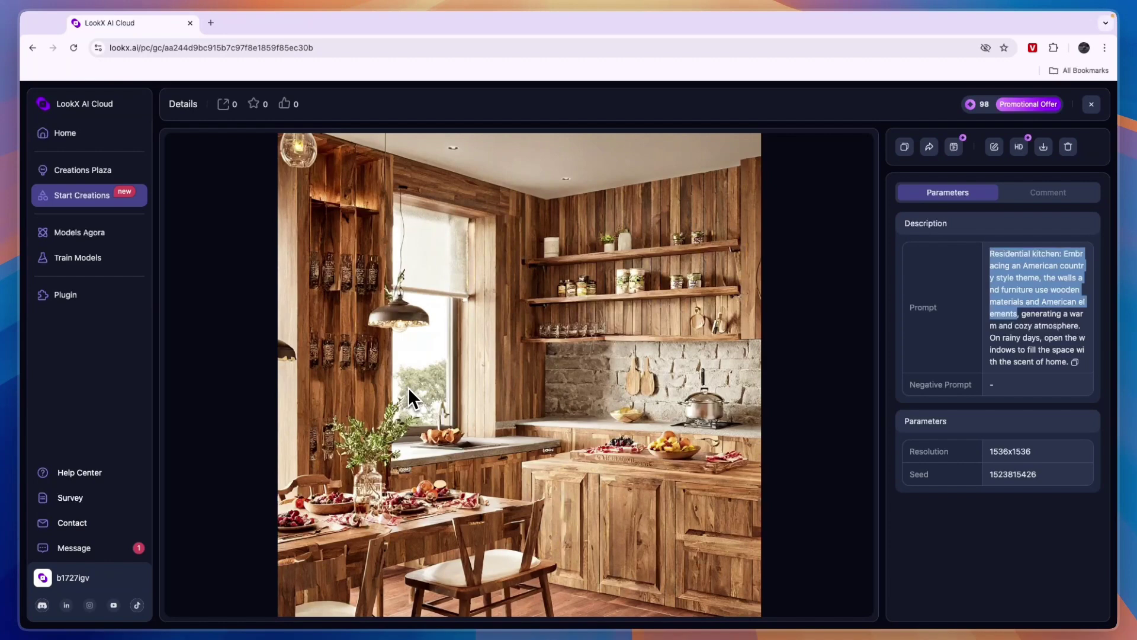
pyautogui.click(1093, 105)
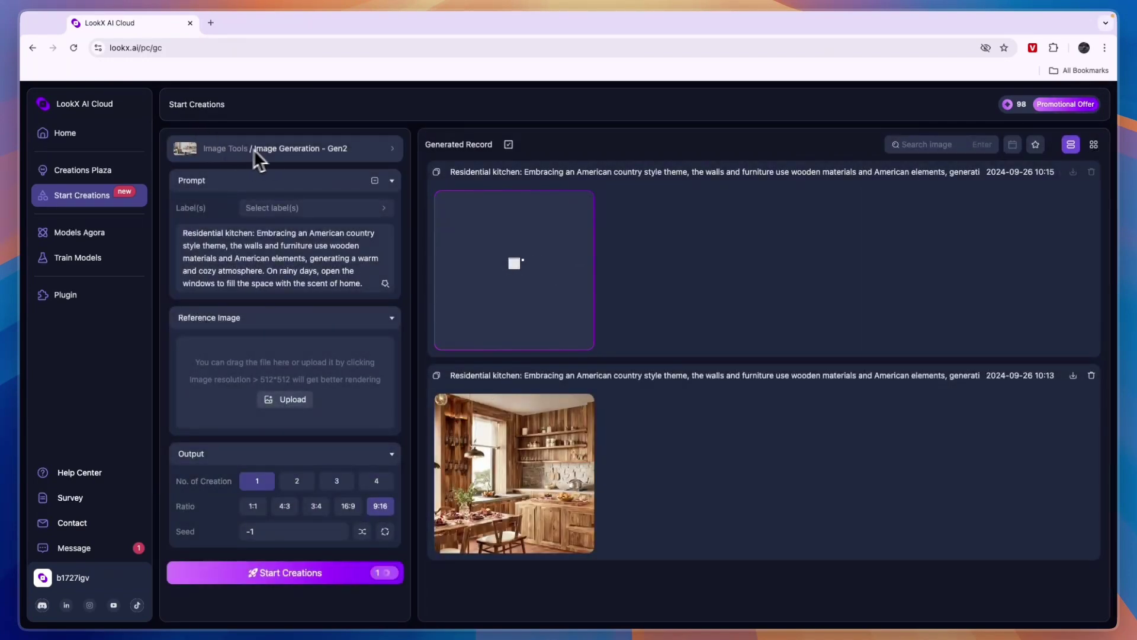
# - Switch the tool list to Video Tools and download the finished kitchen render as a PNG
pyautogui.click(292, 149)
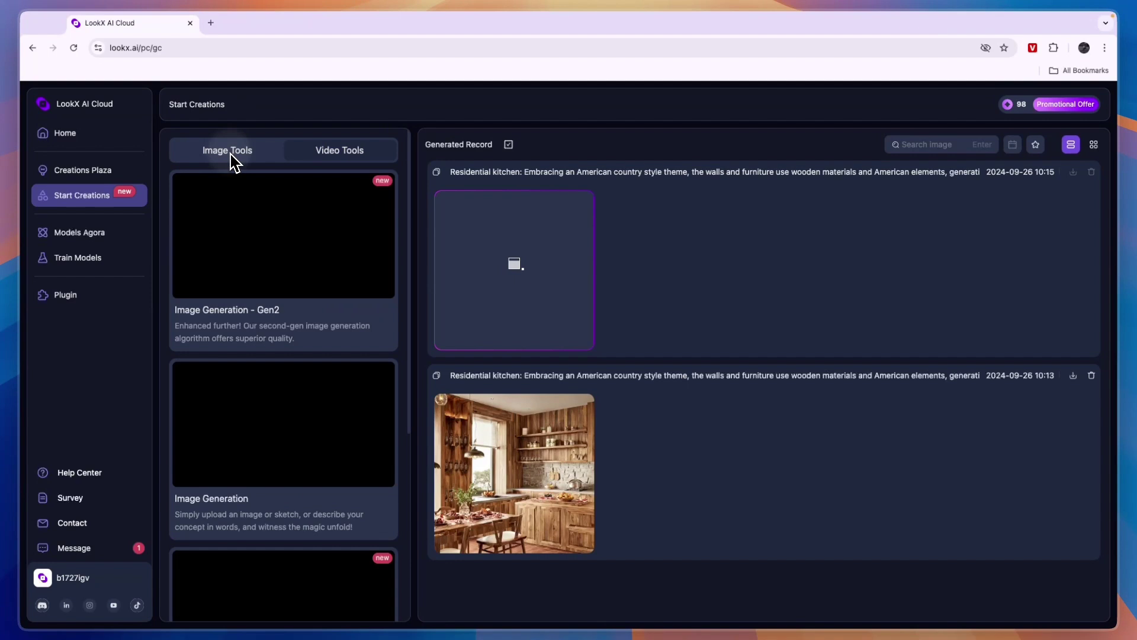
pyautogui.click(342, 158)
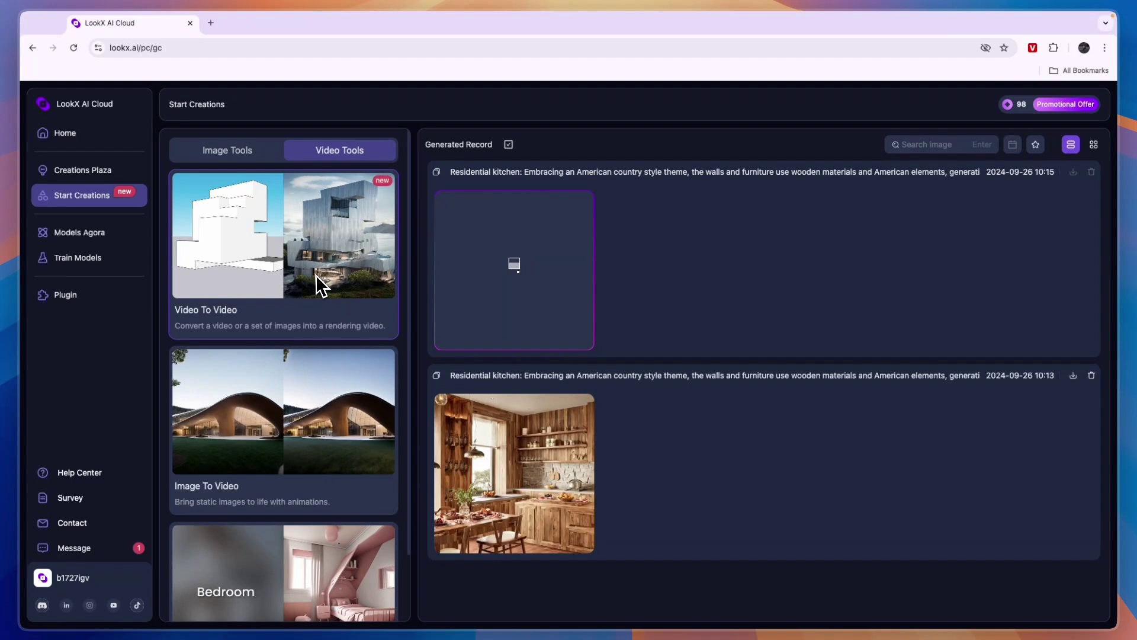
pyautogui.scroll(-1, 296, 300)
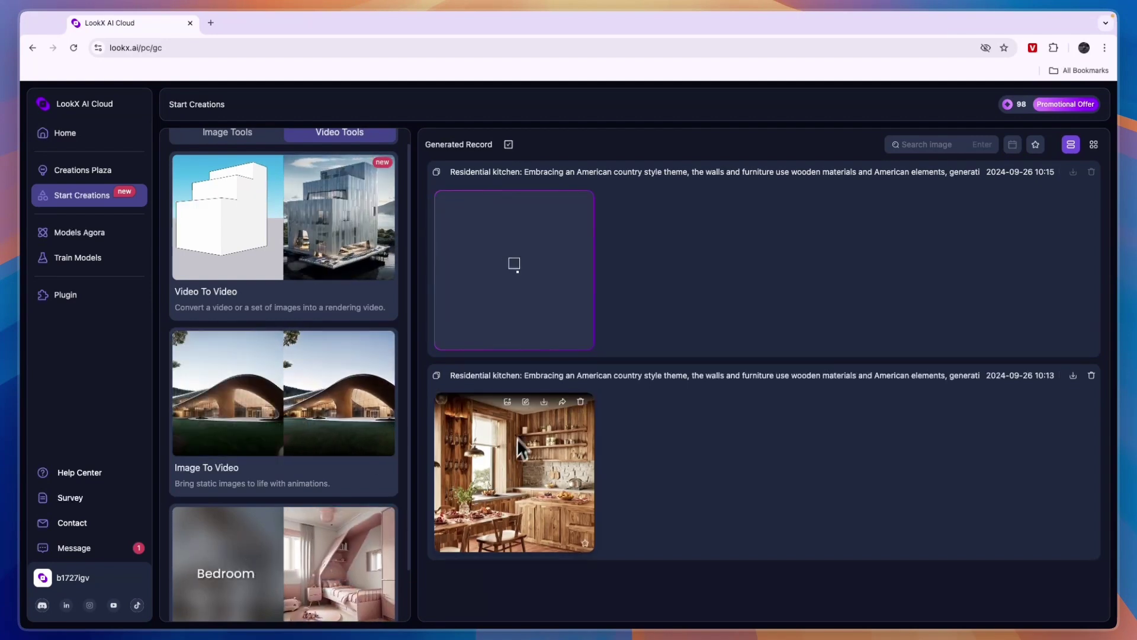
pyautogui.click(544, 402)
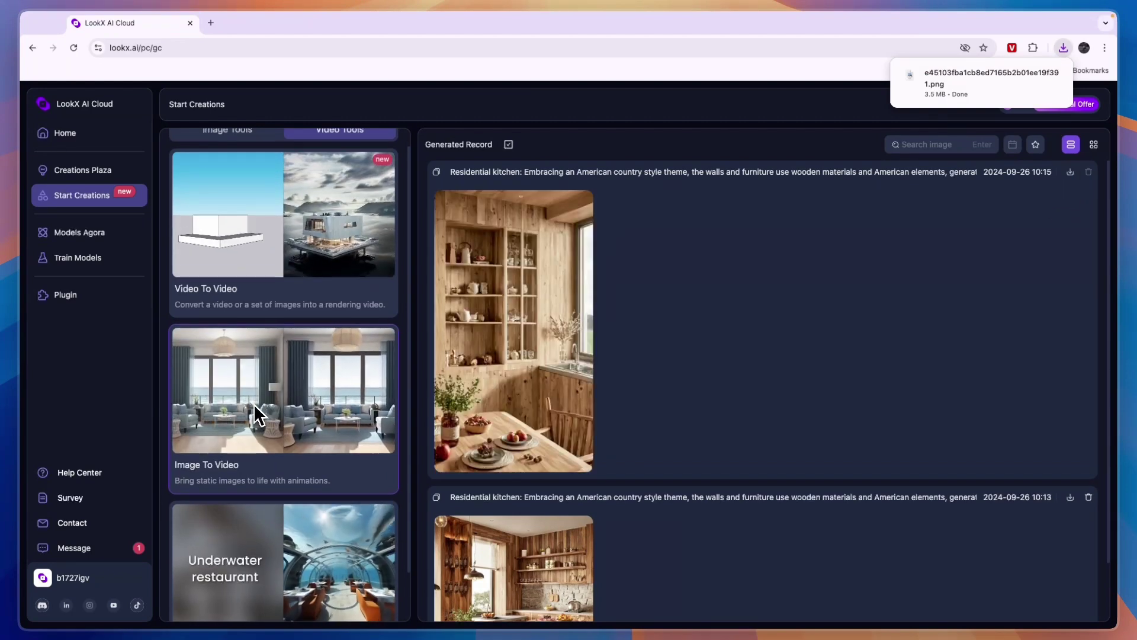
pyautogui.scroll(-1, 261, 424)
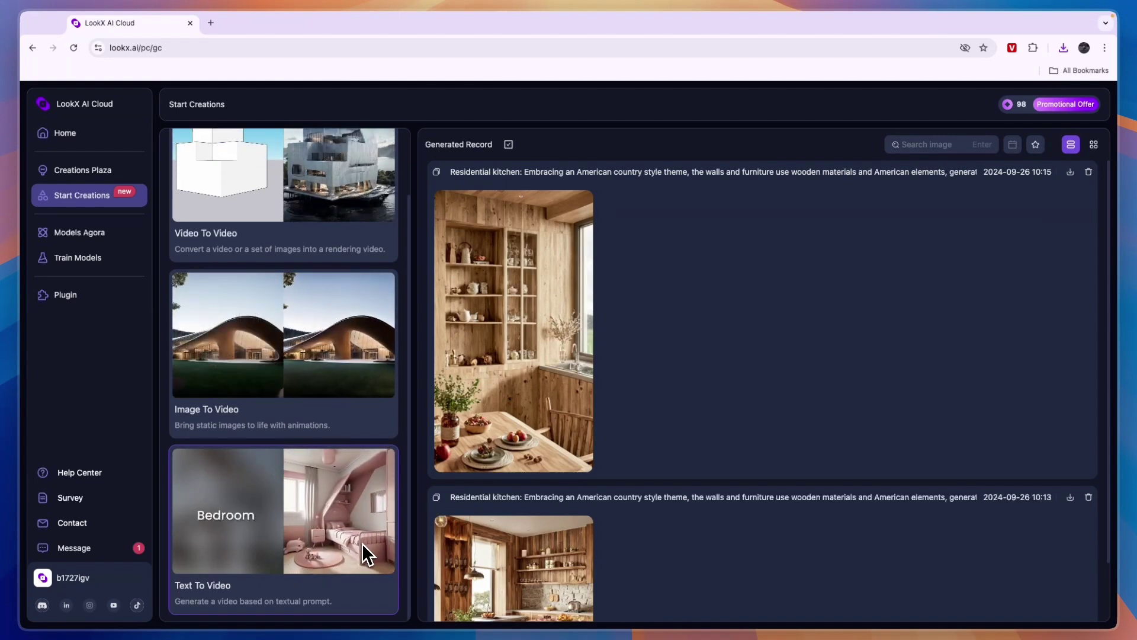
# - Use the downloaded kitchen PNG as the Image To Video base image
pyautogui.click(260, 393)
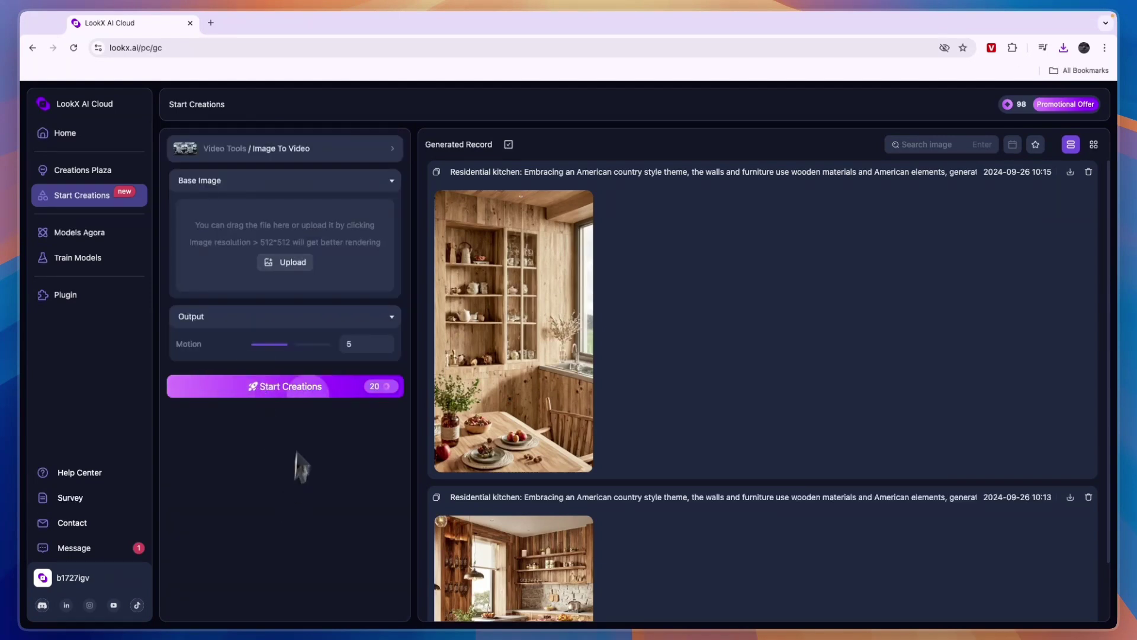
pyautogui.click(1063, 47)
pyautogui.moveTo(977, 104); pyautogui.dragTo(260, 261)
# - Set Motion to 5 and start generating the kitchen video
pyautogui.click(289, 344)
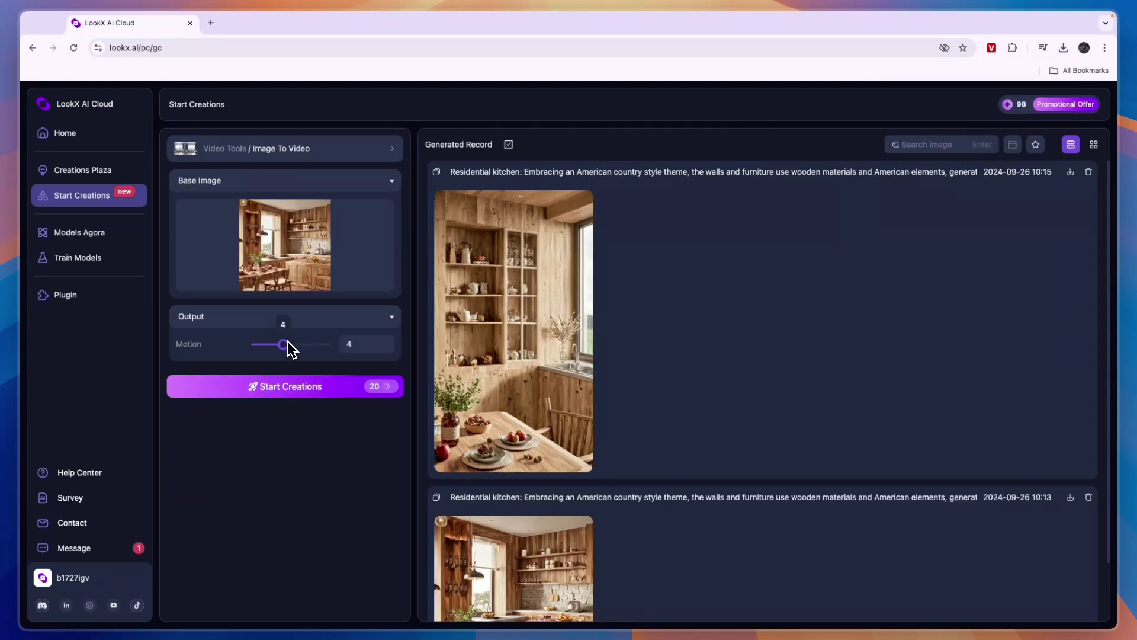
pyautogui.moveTo(259, 341); pyautogui.dragTo(296, 345)
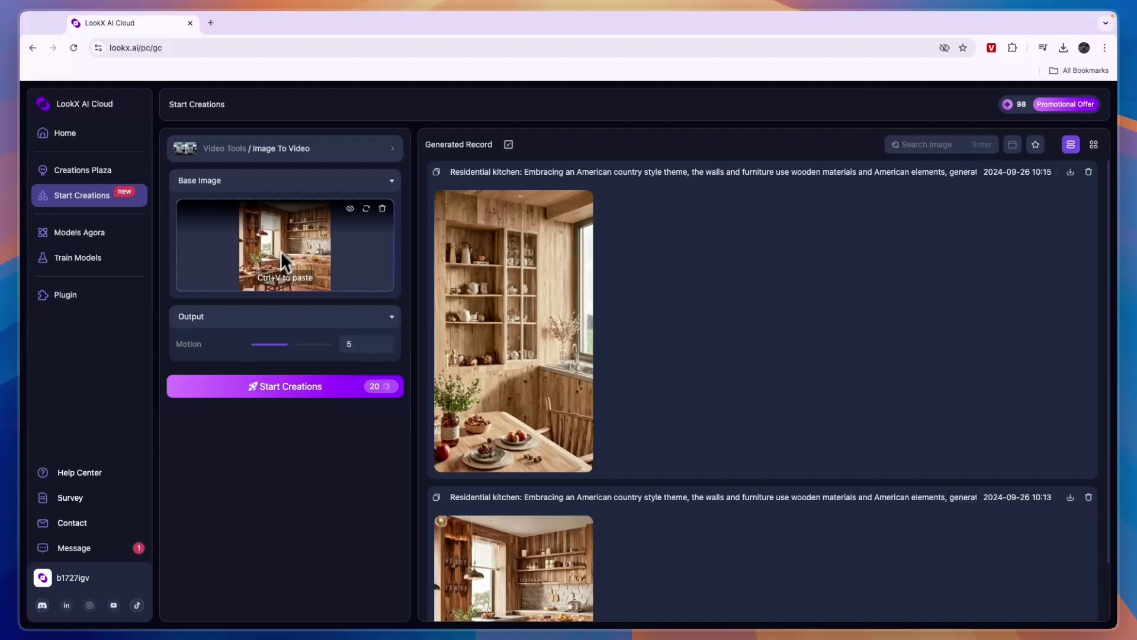
pyautogui.moveTo(292, 355); pyautogui.dragTo(291, 344)
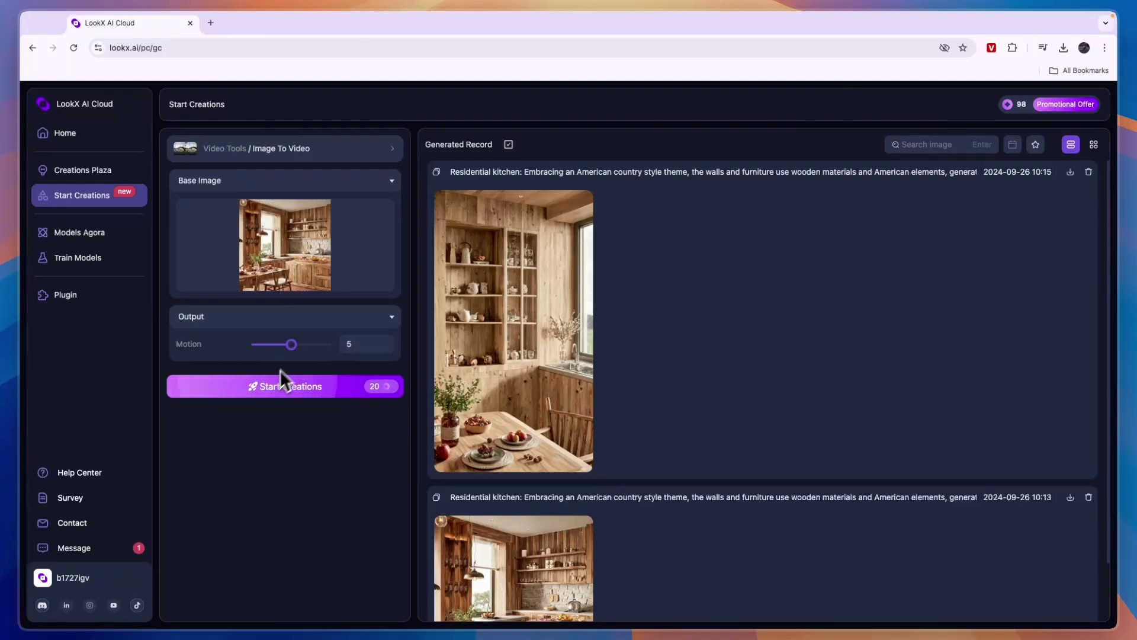
pyautogui.click(379, 391)
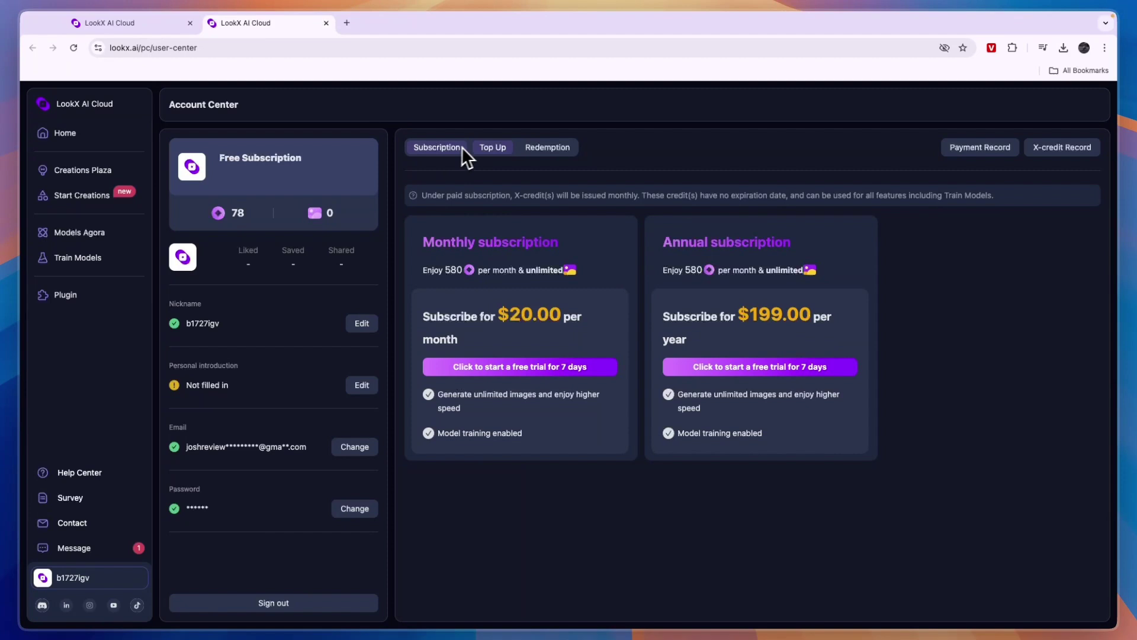
# - Review the Top Up and Redemption tabs, comparing the 1000+100 and 10000+5000 credit packages
pyautogui.click(479, 149)
pyautogui.click(547, 156)
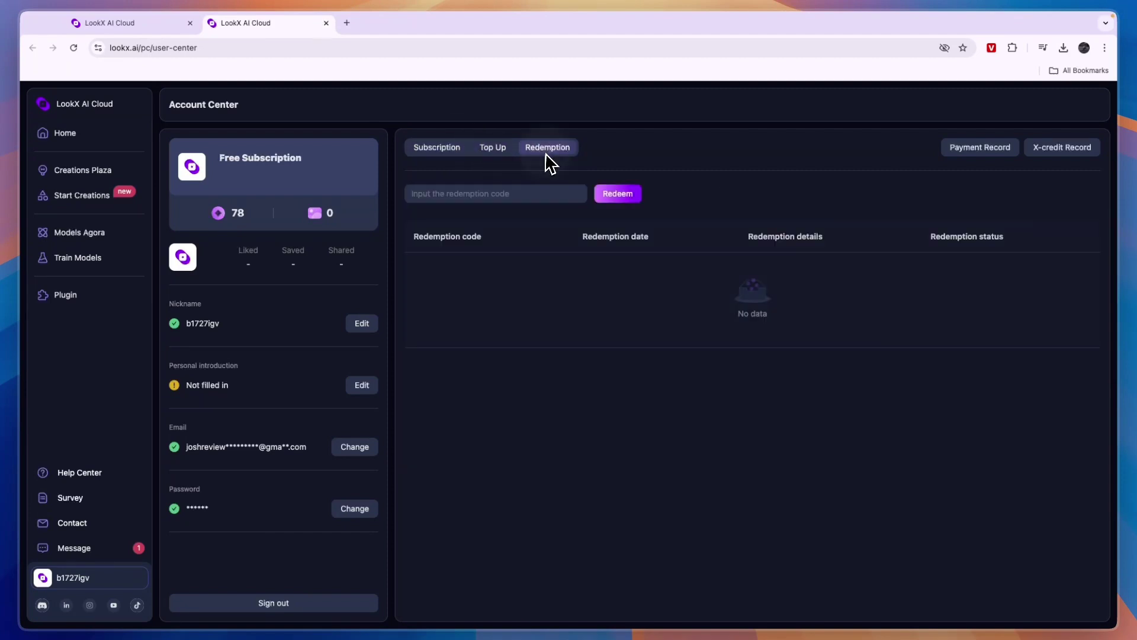
pyautogui.click(498, 155)
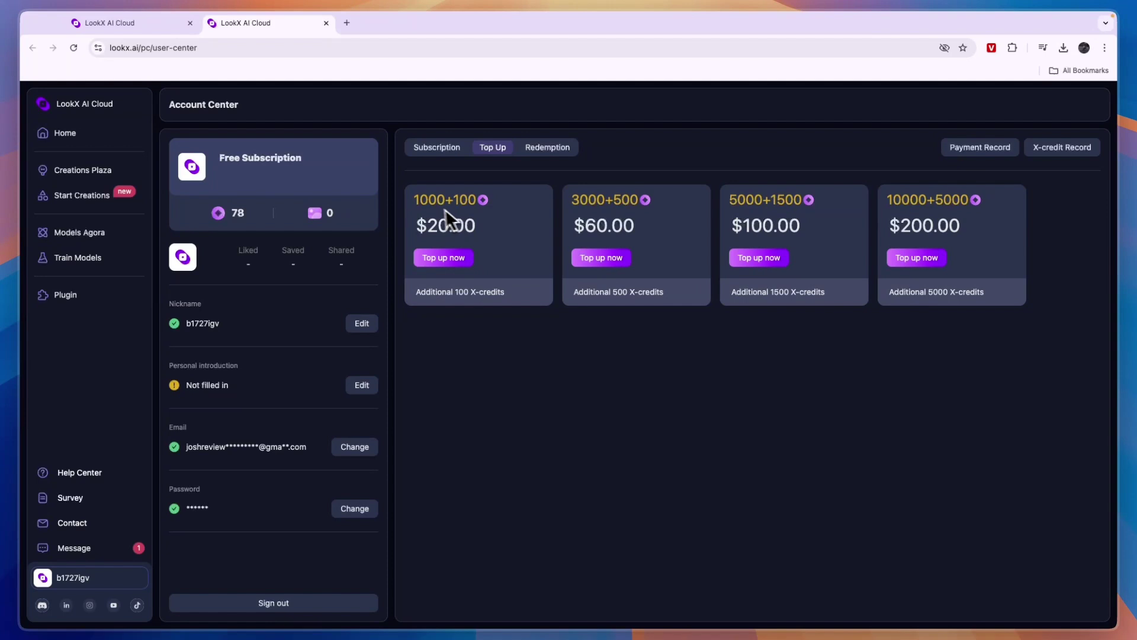
pyautogui.moveTo(414, 199); pyautogui.dragTo(460, 201)
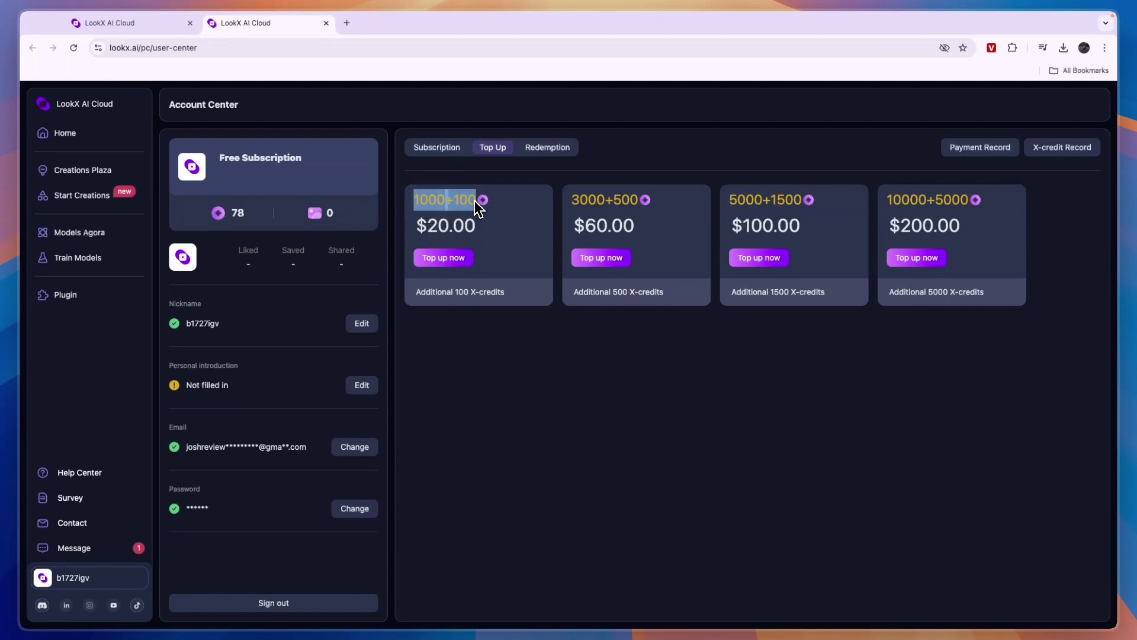
pyautogui.click(919, 238)
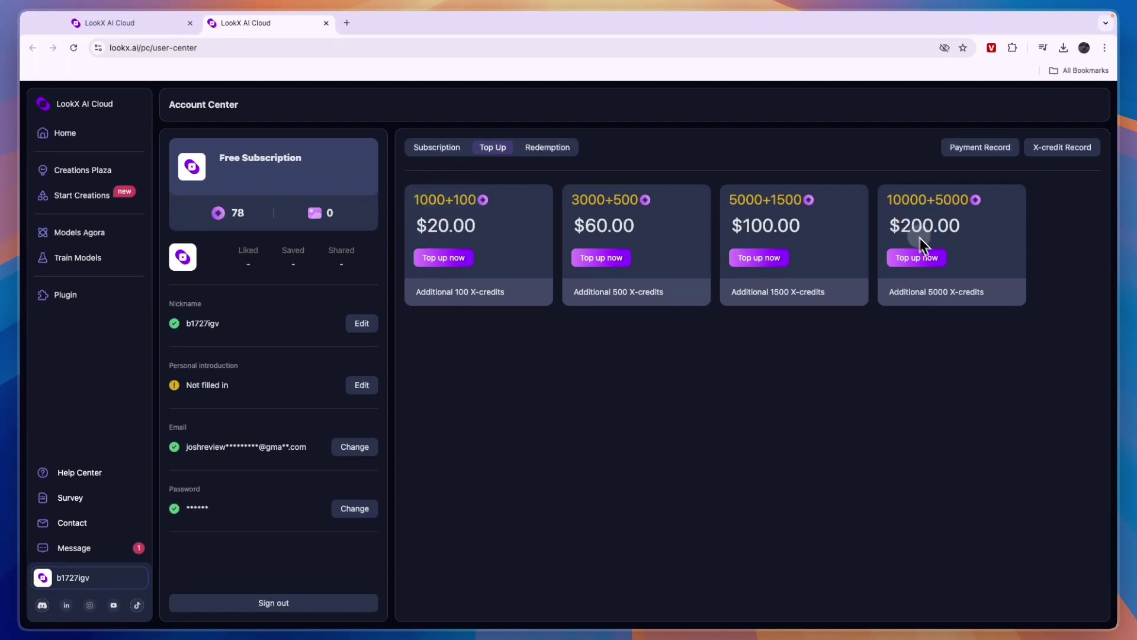
pyautogui.moveTo(894, 204); pyautogui.dragTo(978, 201)
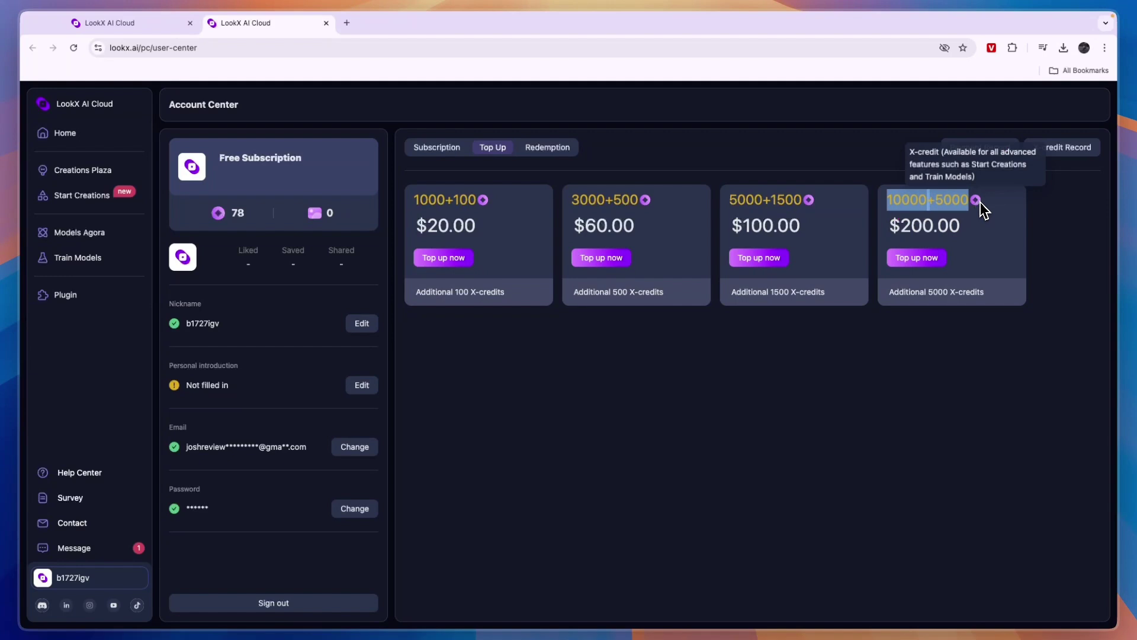
pyautogui.click(979, 222)
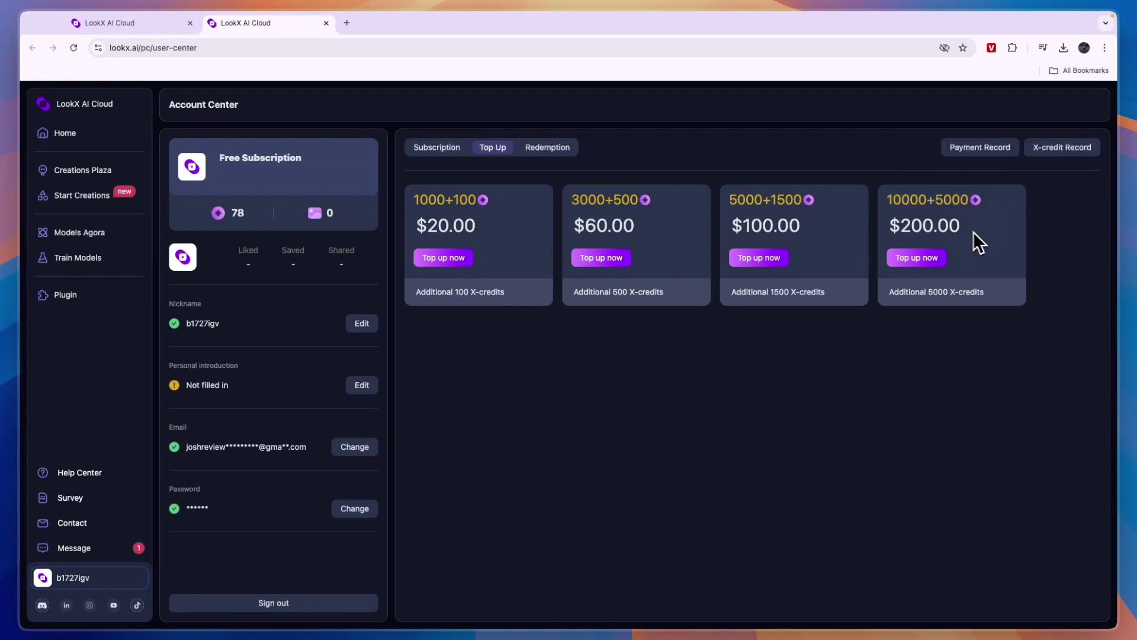
# - Compare the $20.00 monthly and $199.00 yearly subscription plans
pyautogui.click(438, 147)
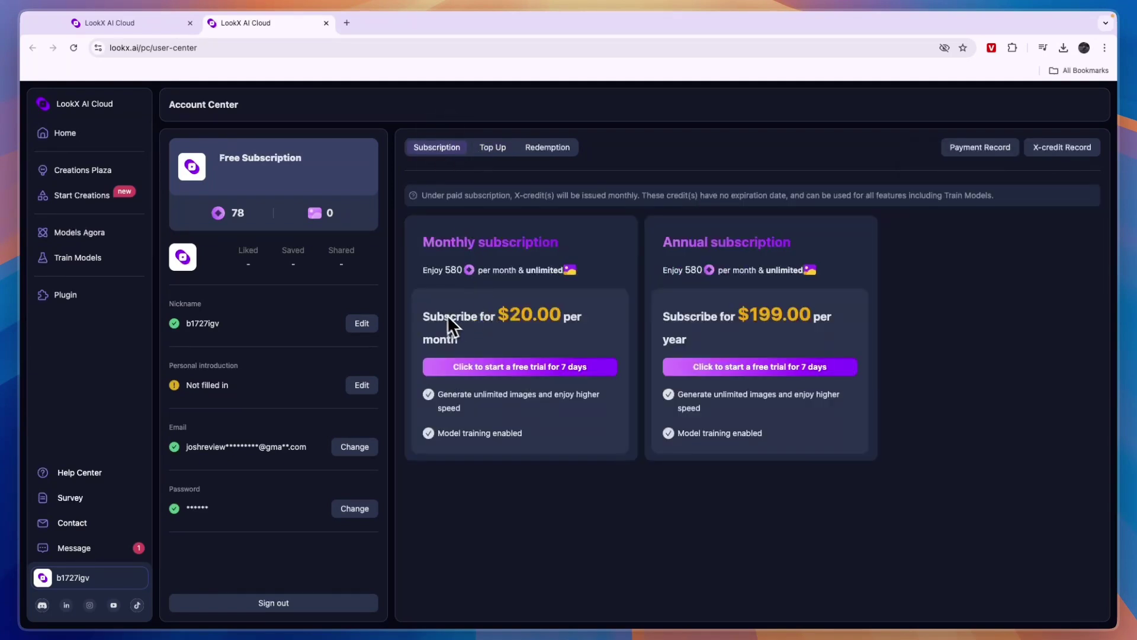
pyautogui.moveTo(427, 320); pyautogui.dragTo(566, 322)
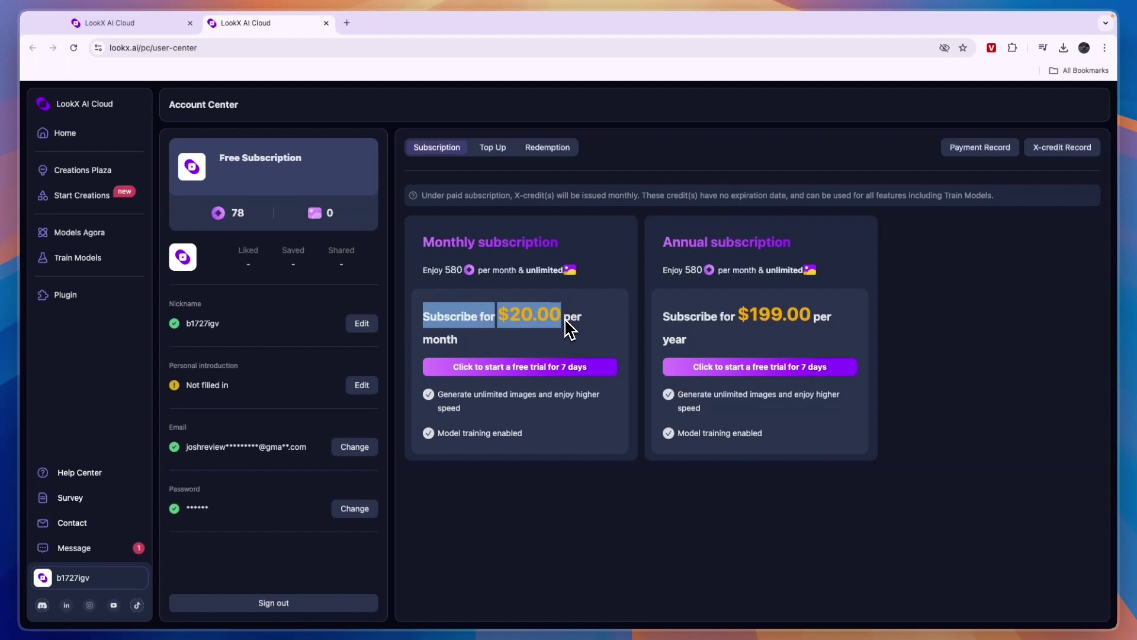
pyautogui.click(479, 297)
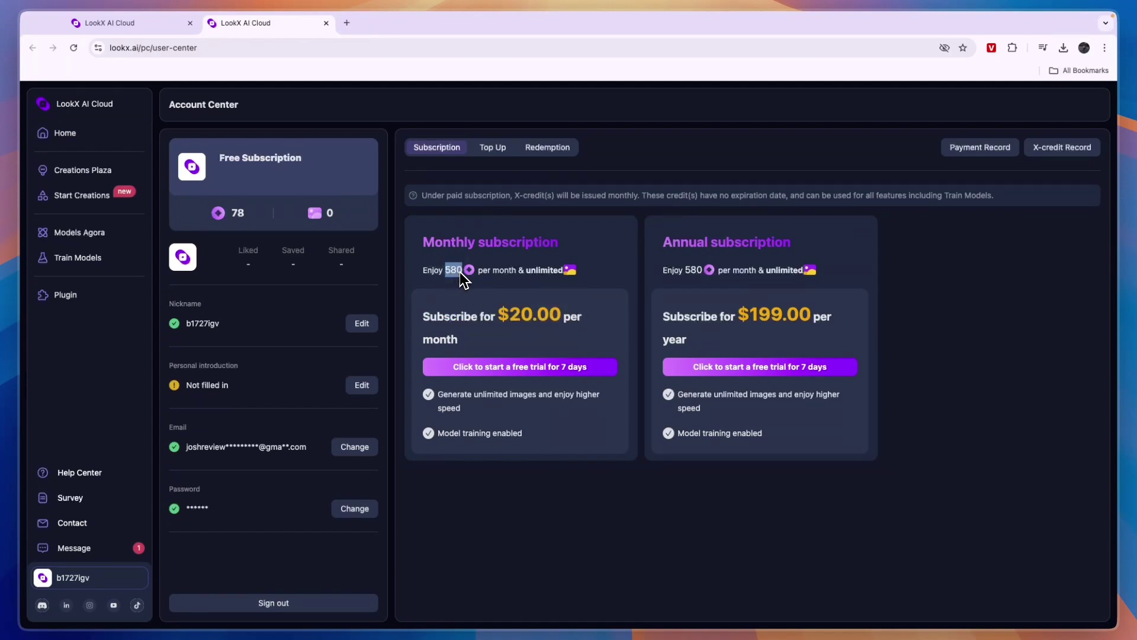
pyautogui.moveTo(570, 274)
pyautogui.click(810, 310)
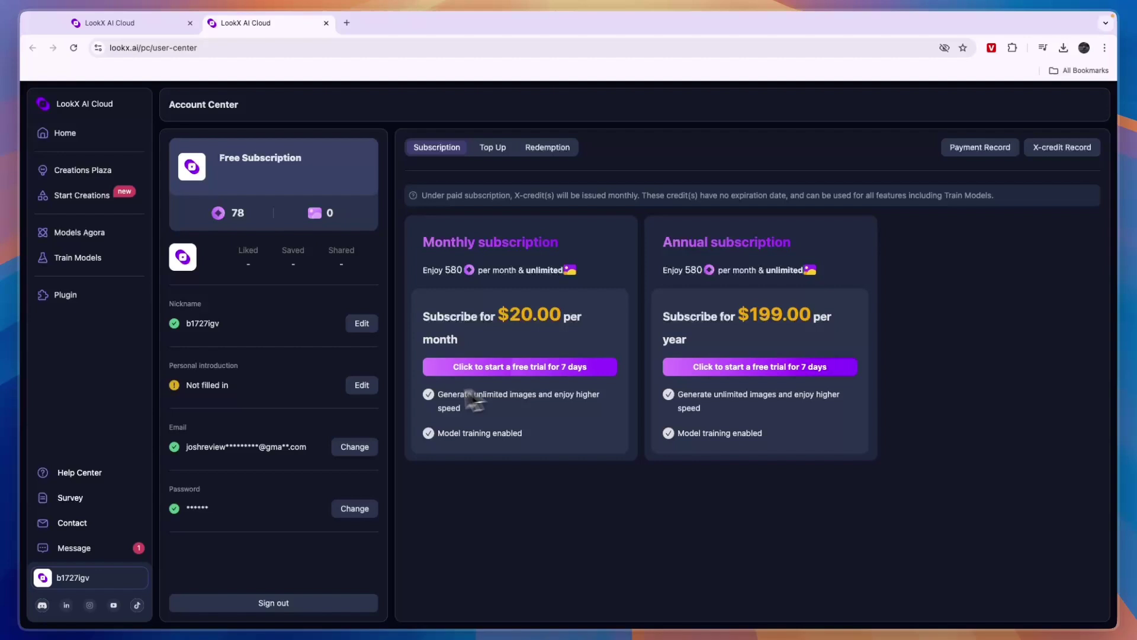
# - Close the account center tab and choose Image Generation from the Image Tools list
pyautogui.press('super+w')
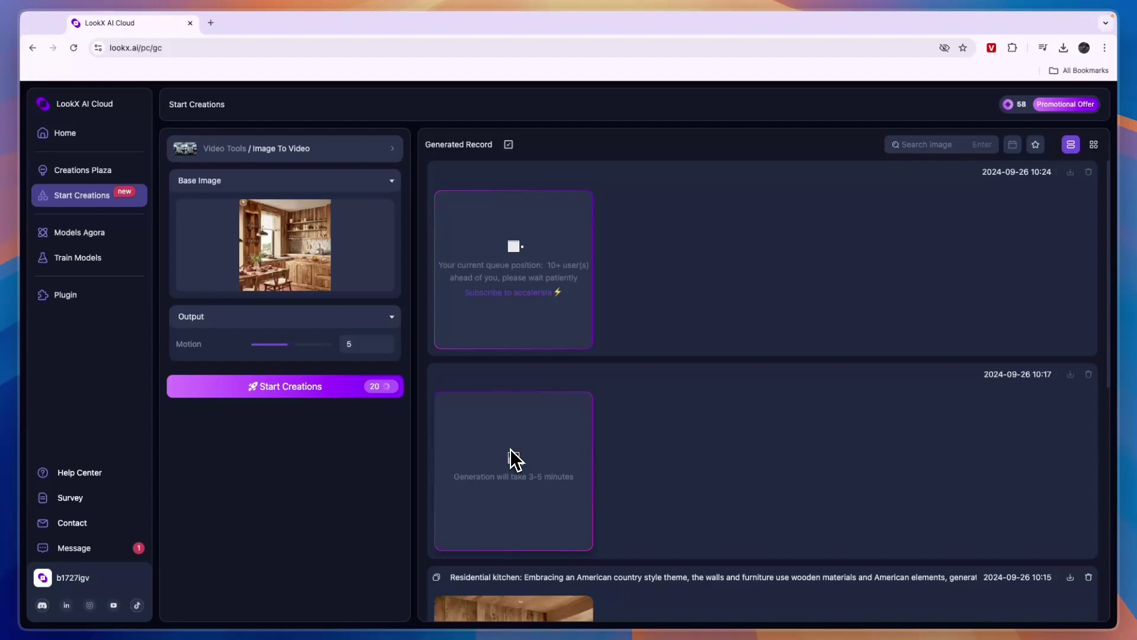
pyautogui.click(353, 149)
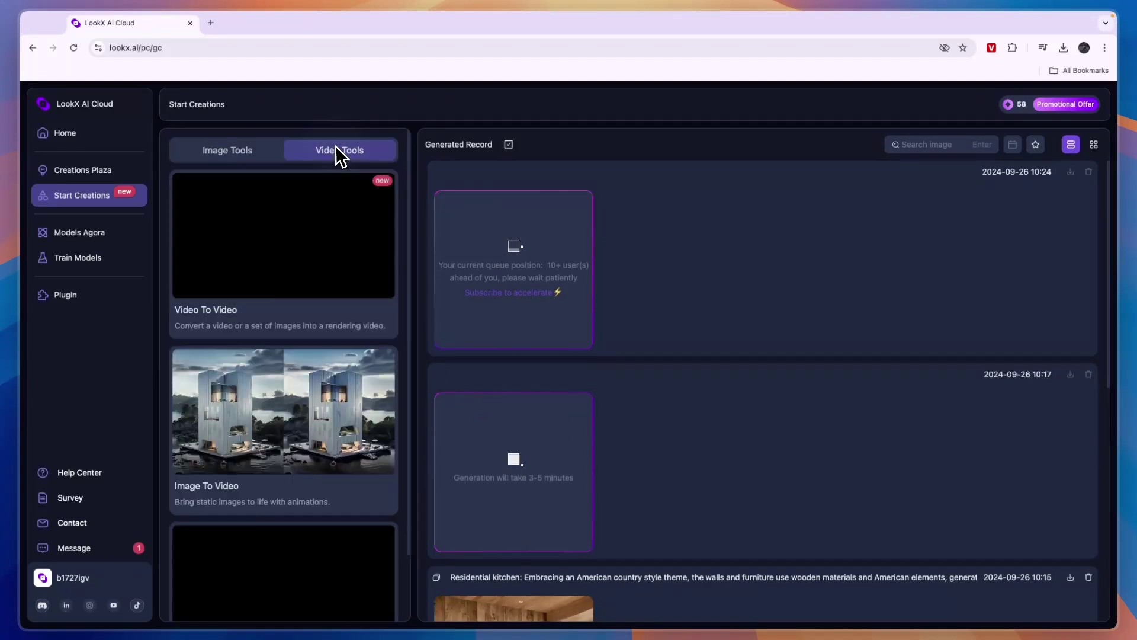
pyautogui.scroll(-2, 244, 154)
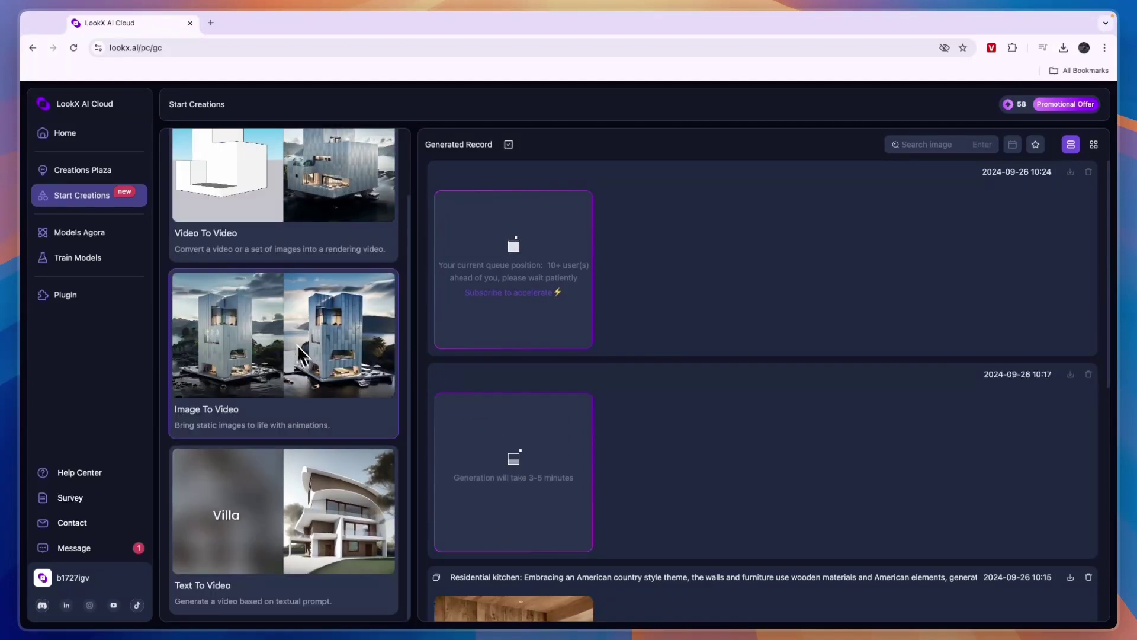
pyautogui.scroll(3, 233, 462)
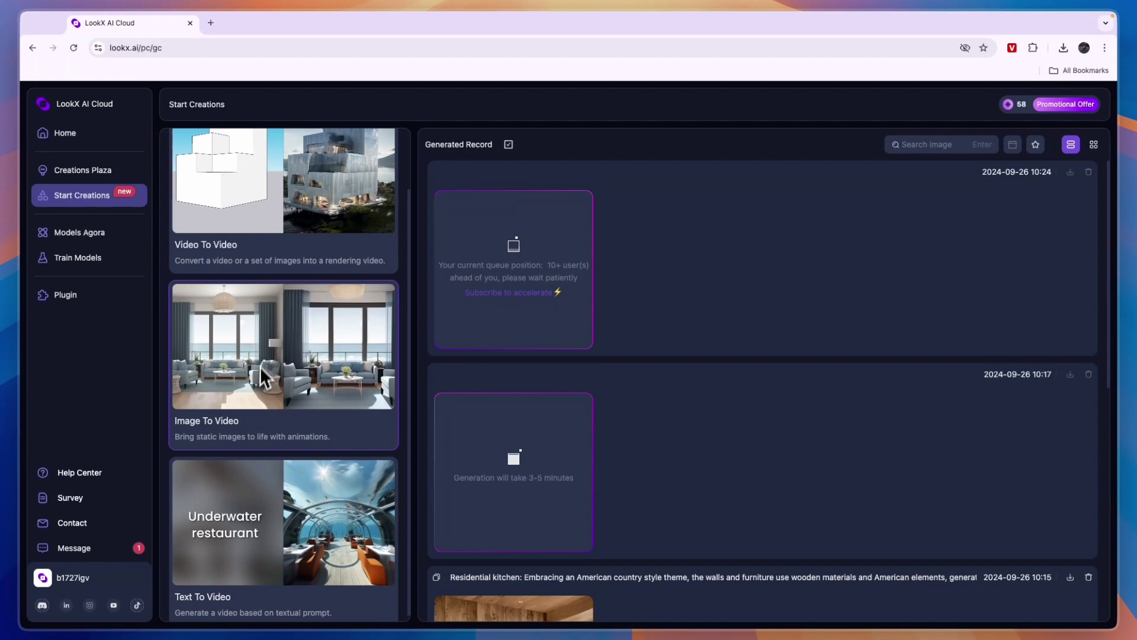
pyautogui.click(245, 155)
pyautogui.scroll(-2, 322, 403)
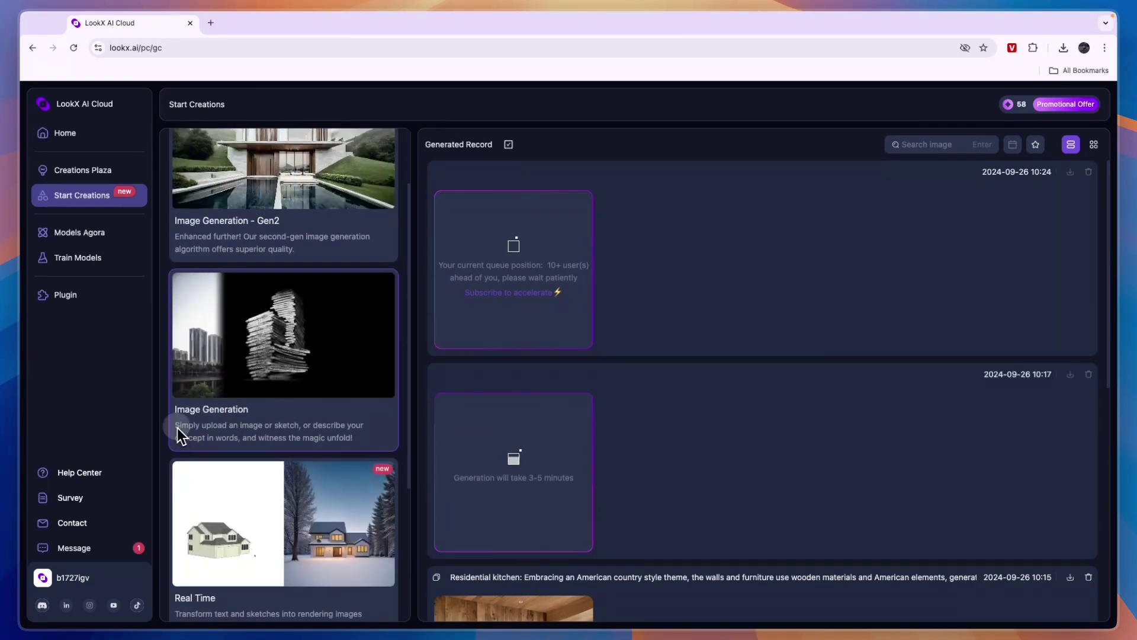
pyautogui.moveTo(176, 426); pyautogui.dragTo(409, 444)
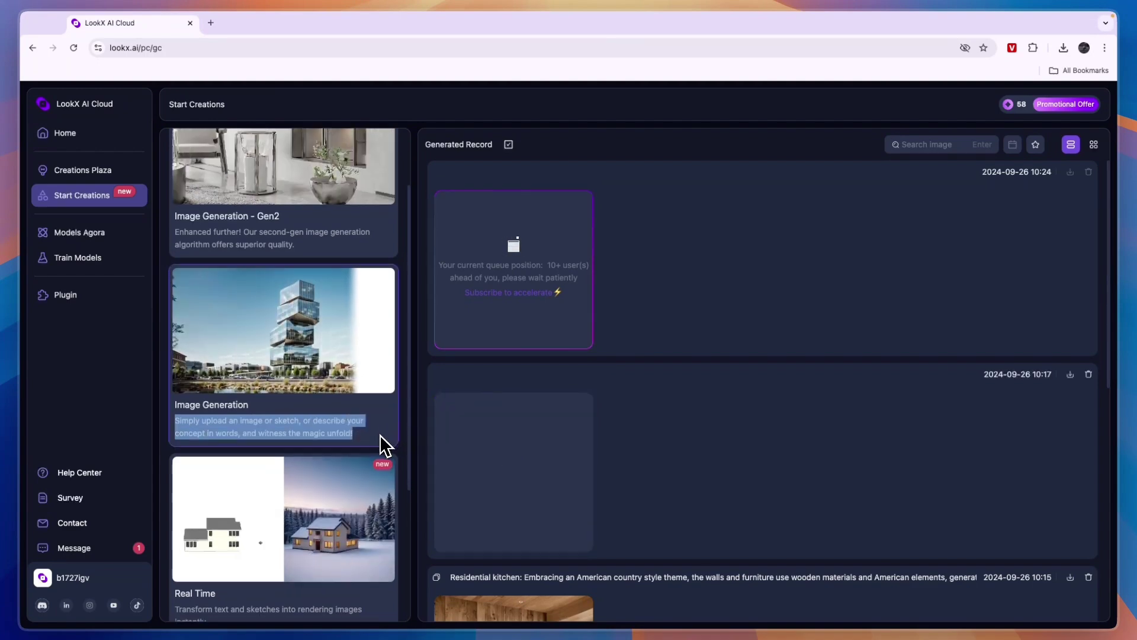
pyautogui.scroll(-1, 367, 442)
pyautogui.click(293, 361)
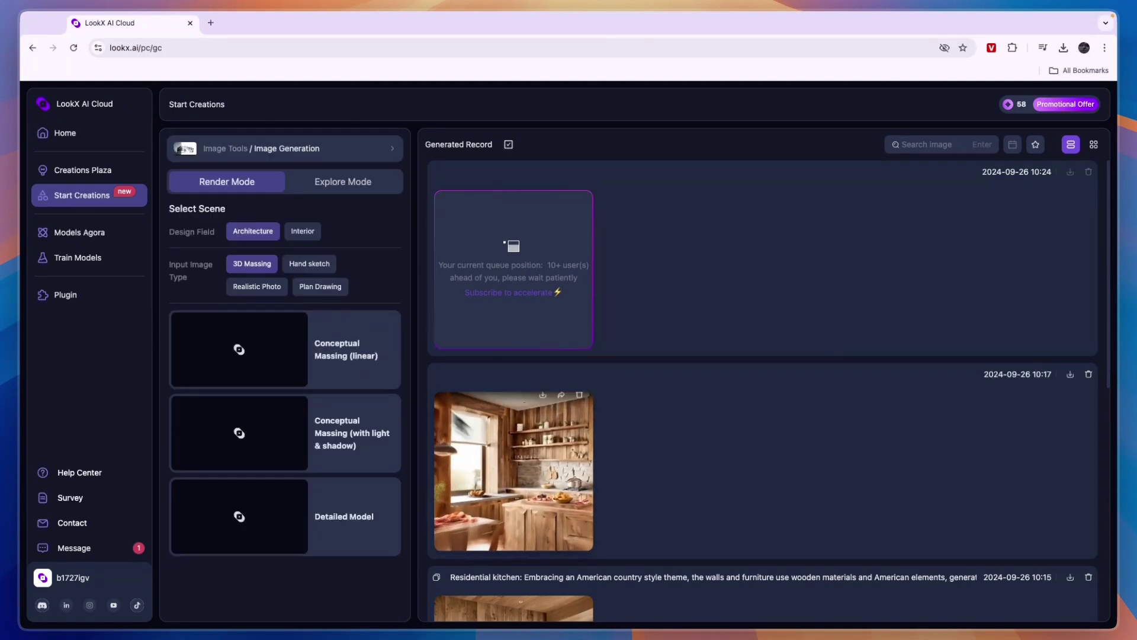
pyautogui.click(552, 485)
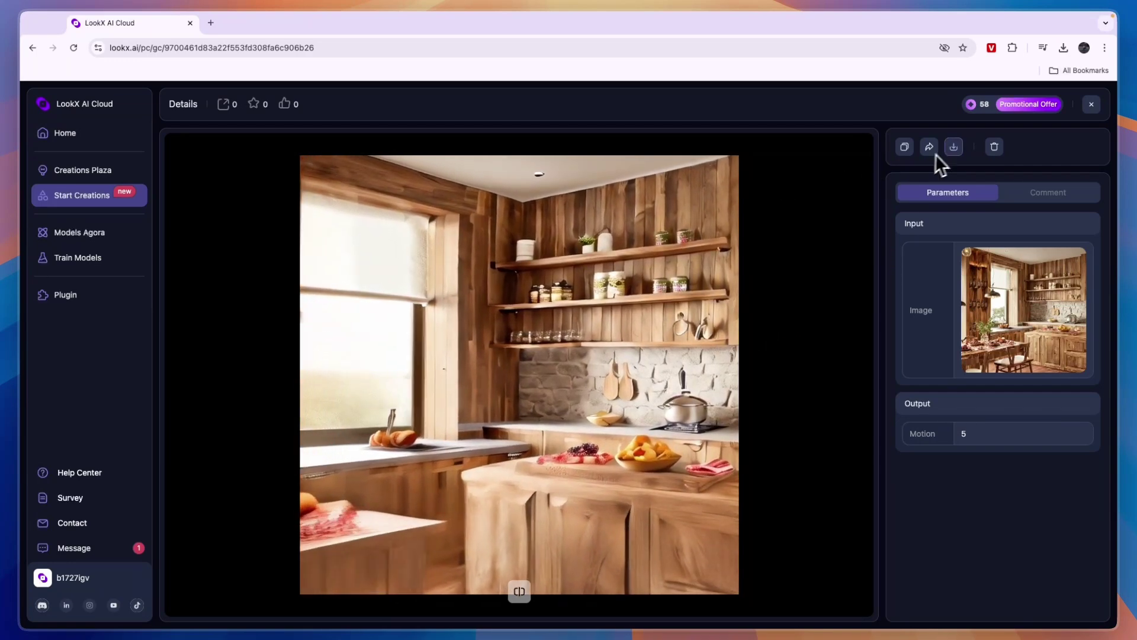
pyautogui.click(1091, 105)
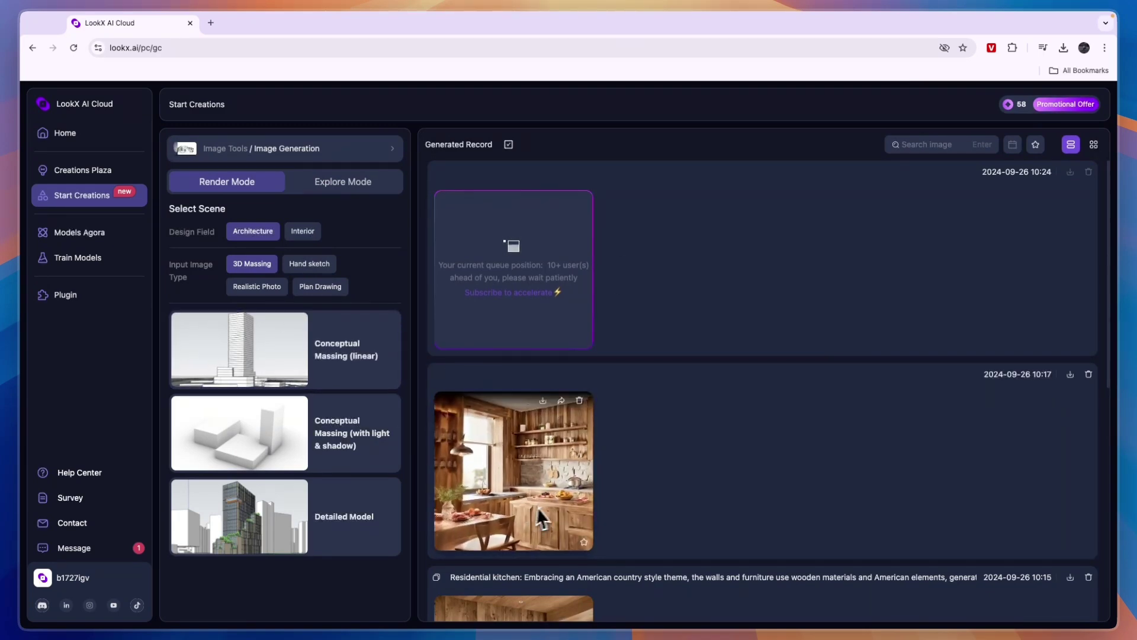
# - Choose the Conceptual Massing architecture scene and return to the Image Generation settings
pyautogui.click(289, 355)
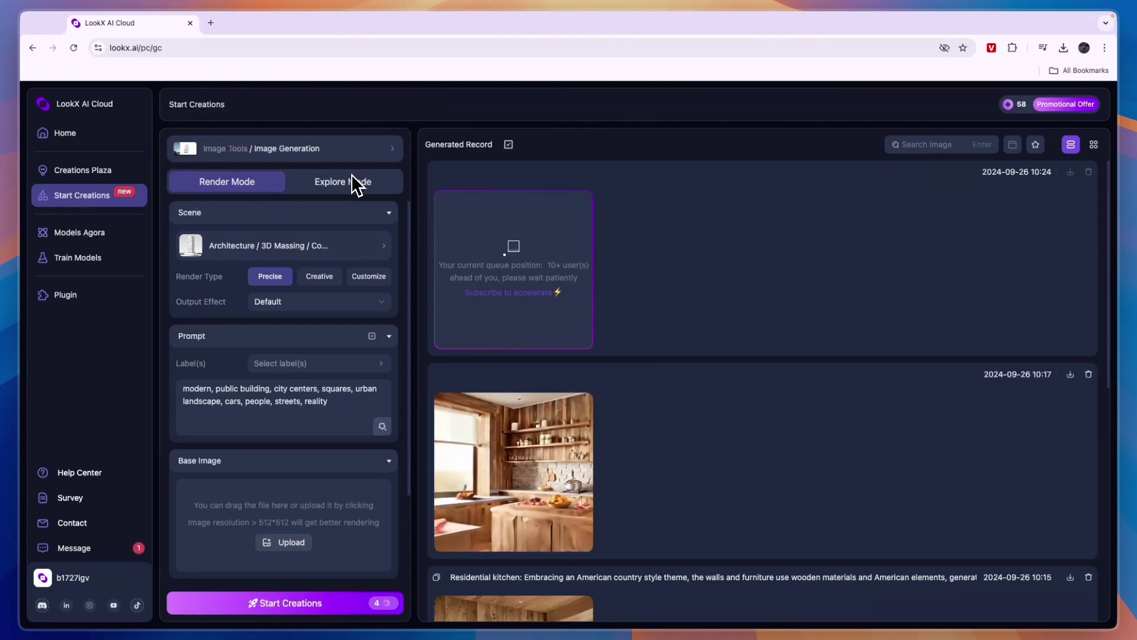
pyautogui.click(310, 212)
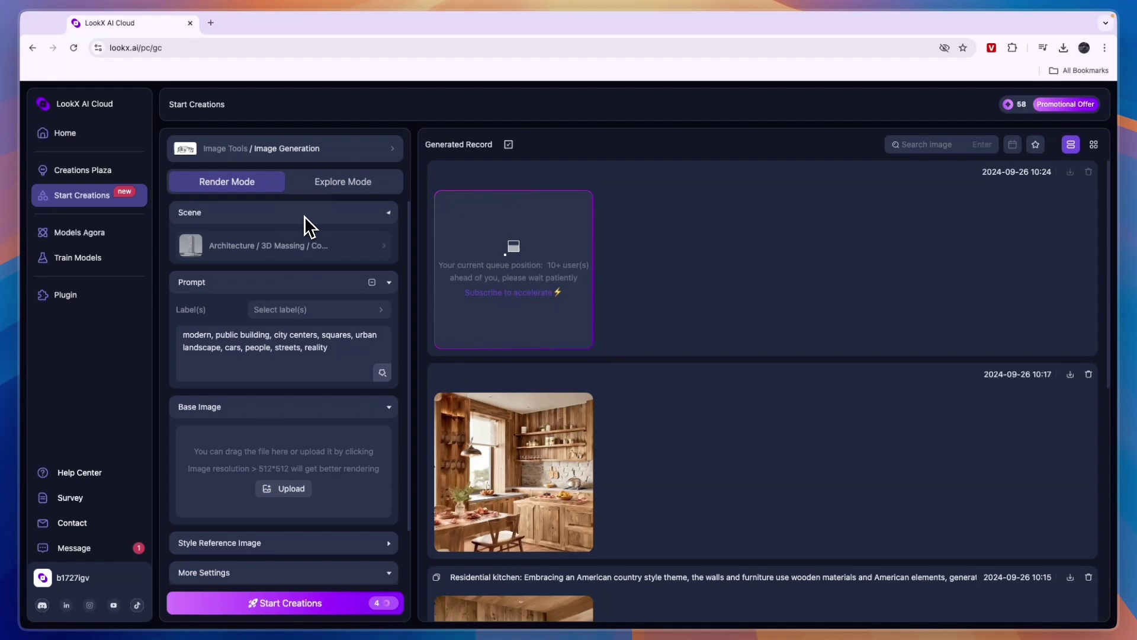
pyautogui.click(284, 148)
pyautogui.click(265, 233)
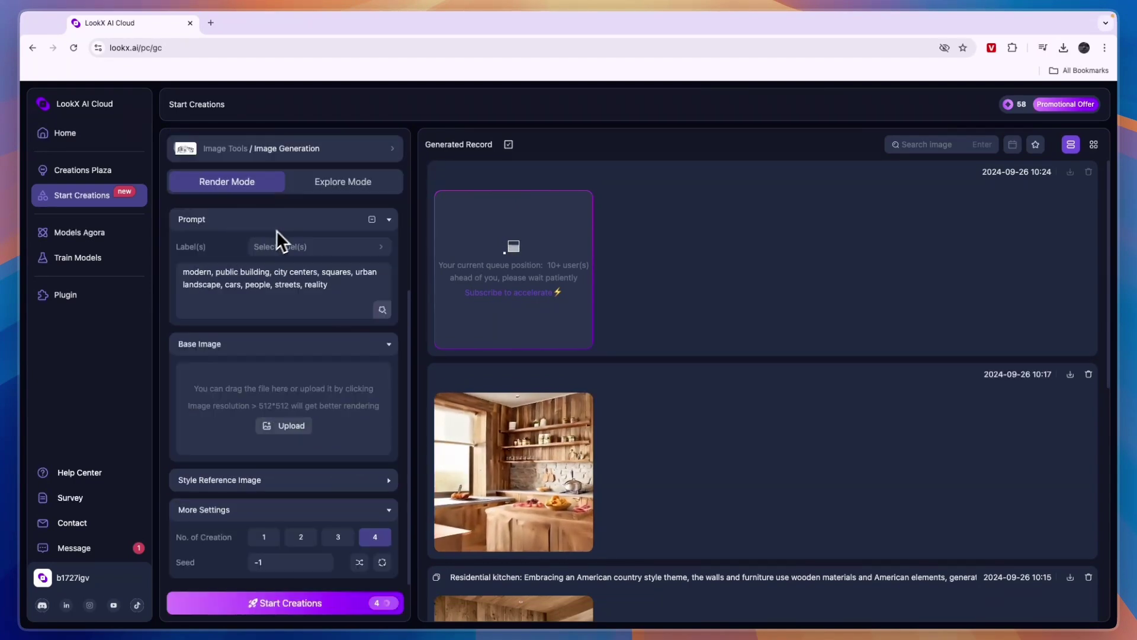
# - Copy the pencil city-street building sketch from Google Images
pyautogui.scroll(2, 236, 347)
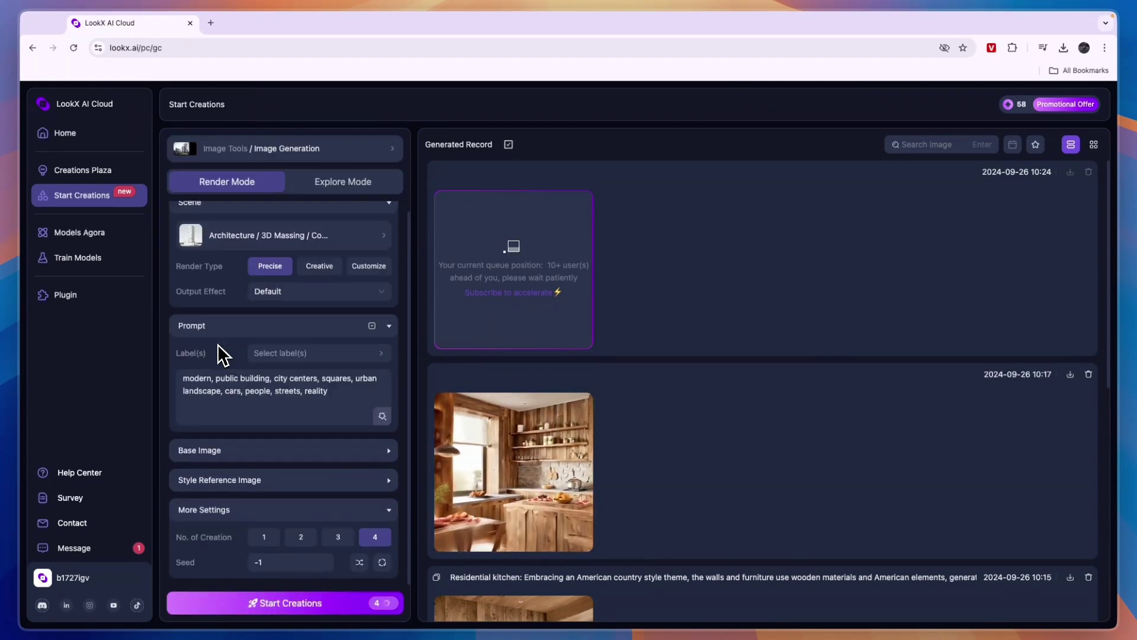
pyautogui.scroll(-2, 225, 442)
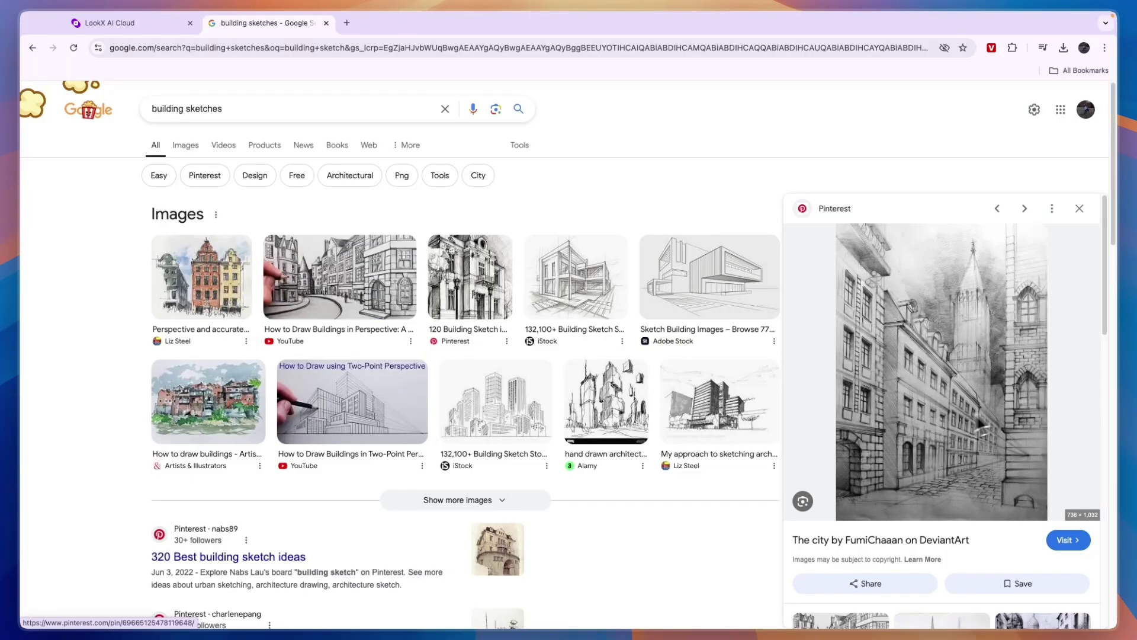
pyautogui.rightClick(823, 336)
pyautogui.click(939, 466)
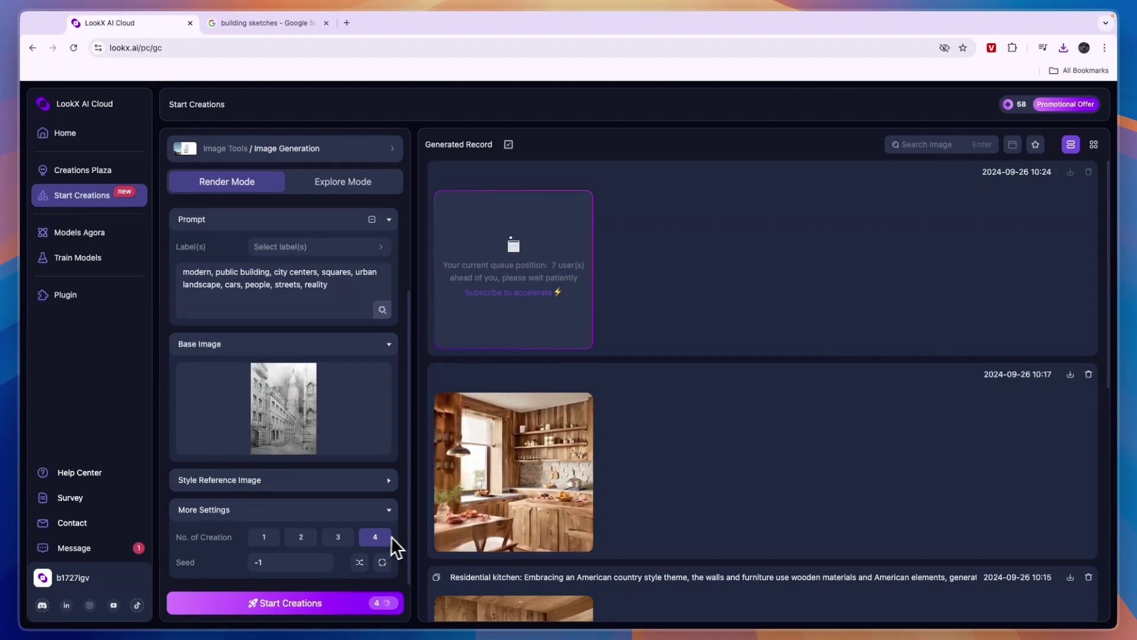
# - Keep the output effect for the sketch render at Default
pyautogui.scroll(1, 324, 456)
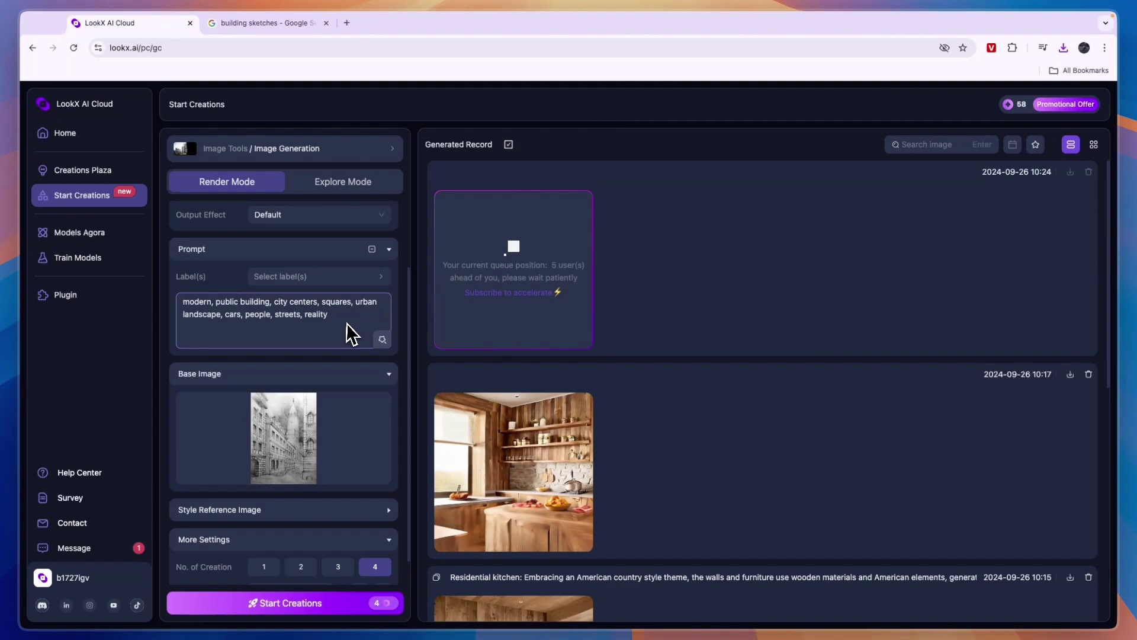
pyautogui.click(287, 216)
pyautogui.click(286, 219)
pyautogui.click(287, 218)
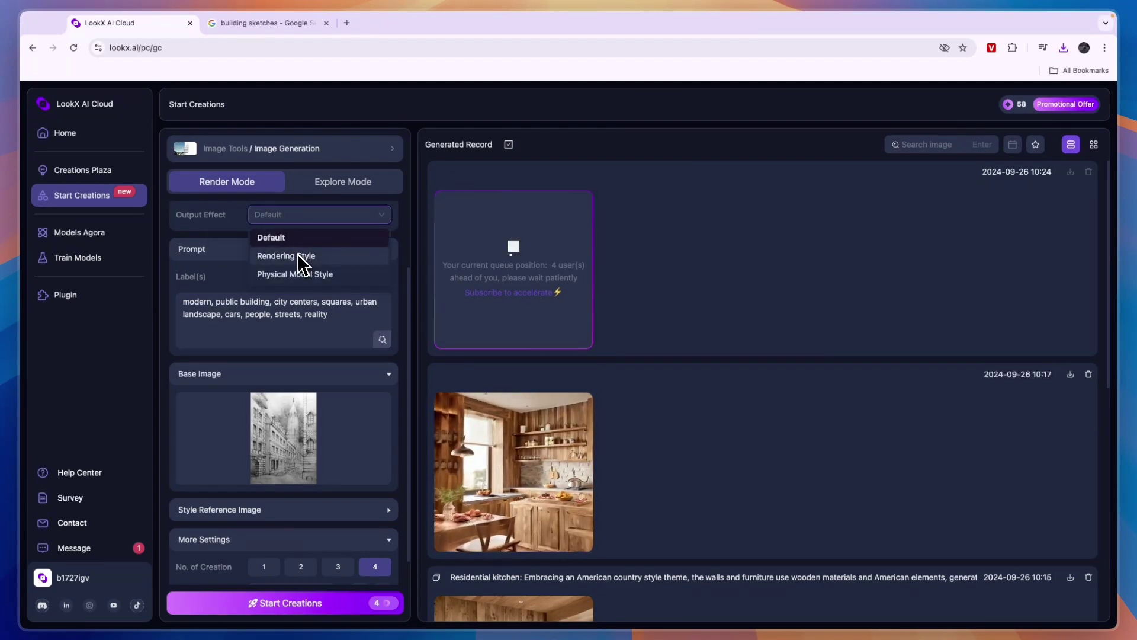
pyautogui.click(302, 220)
# - Start the four-image run, then cut No. of Creation to 1 after the server-overcrowded notice
pyautogui.scroll(-1, 348, 317)
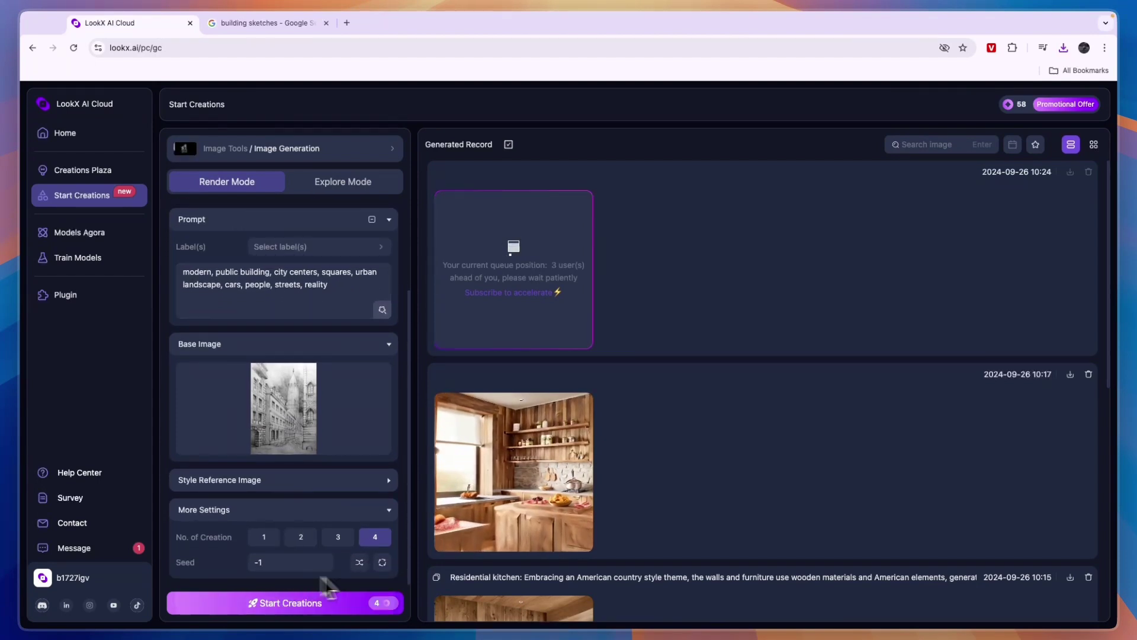
pyautogui.click(320, 607)
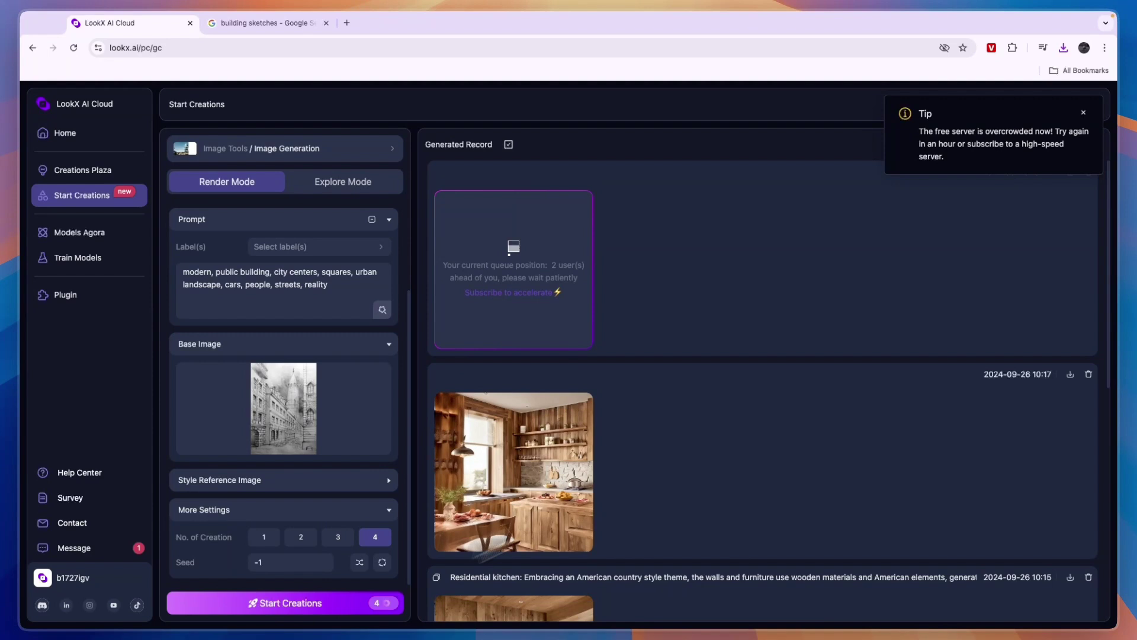
pyautogui.moveTo(919, 131); pyautogui.dragTo(1001, 192)
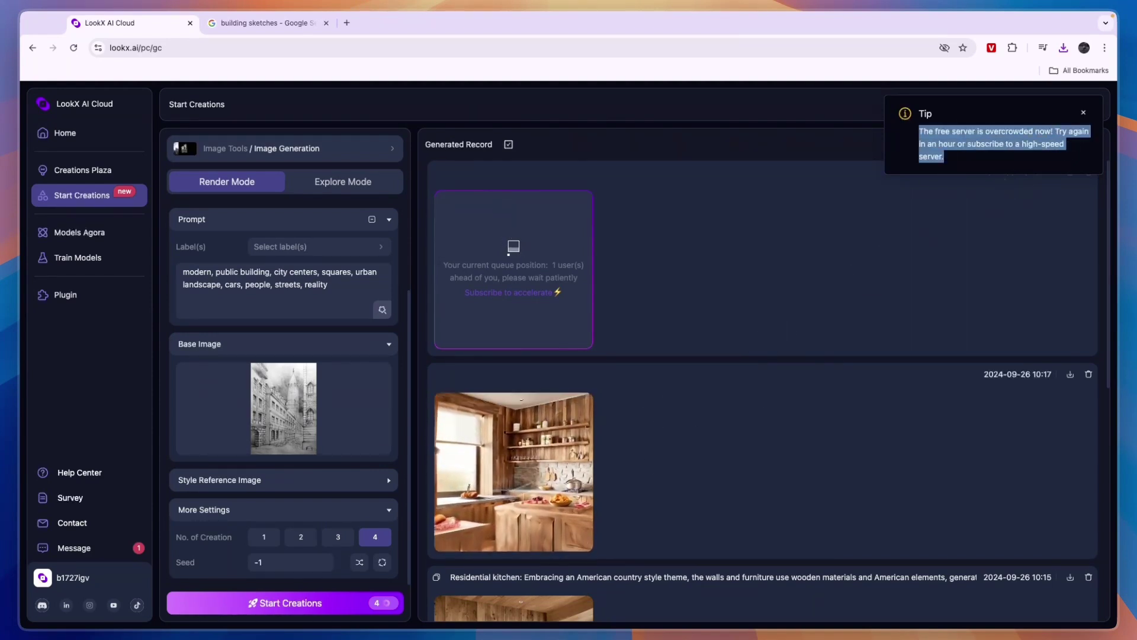
pyautogui.click(264, 555)
pyautogui.click(264, 537)
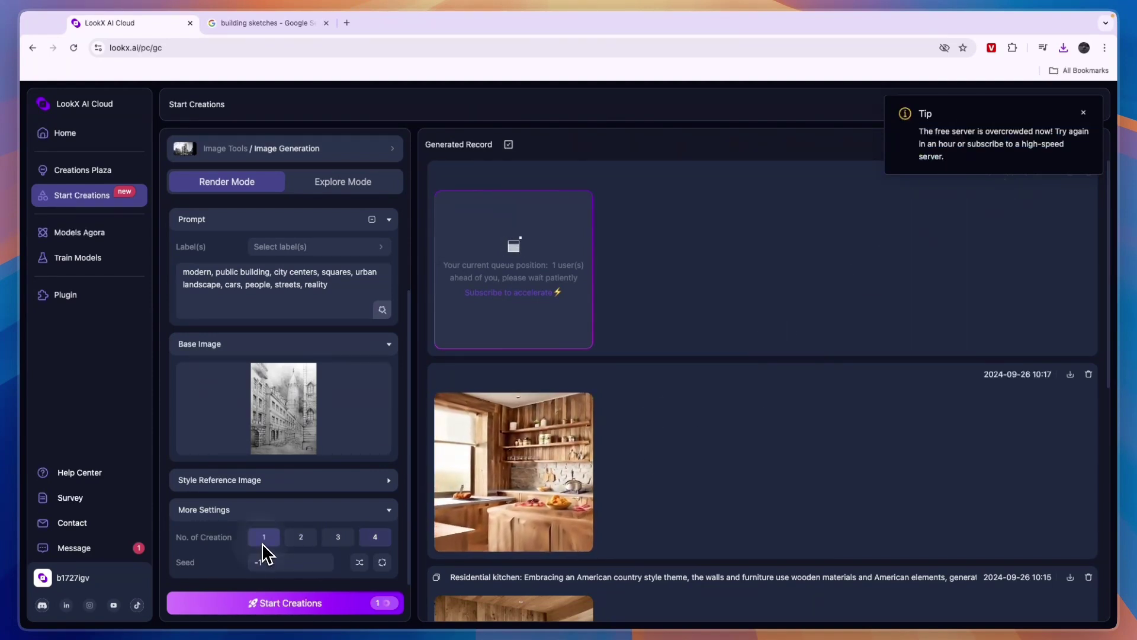
# - Render the one-image street scene and check the top Generated Record entry for the result
pyautogui.click(264, 605)
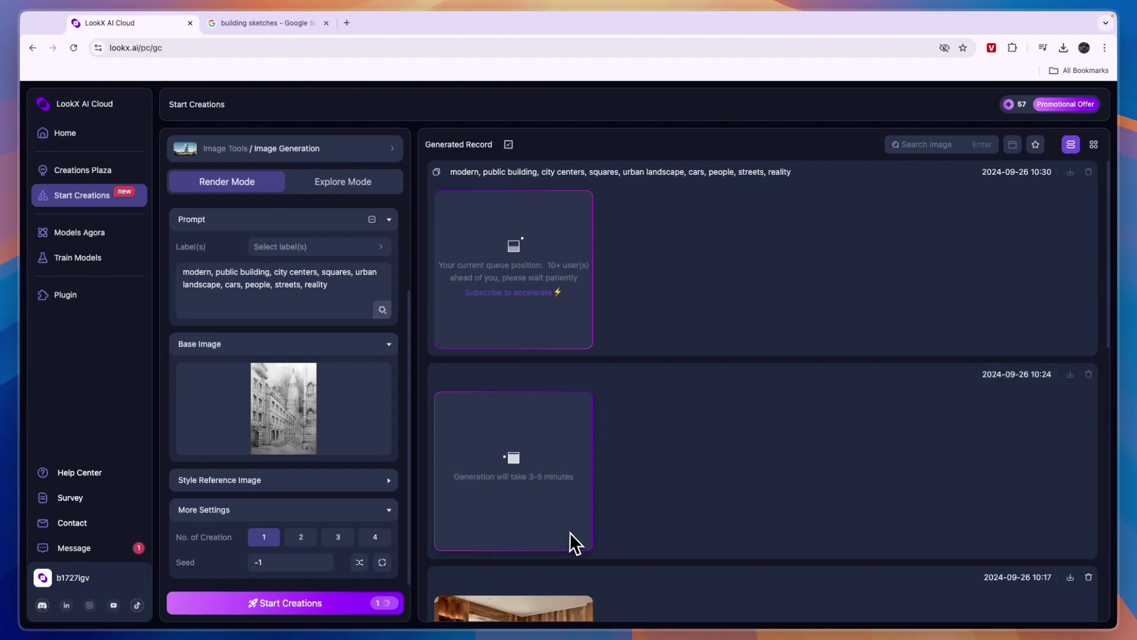
pyautogui.scroll(-10, 595, 488)
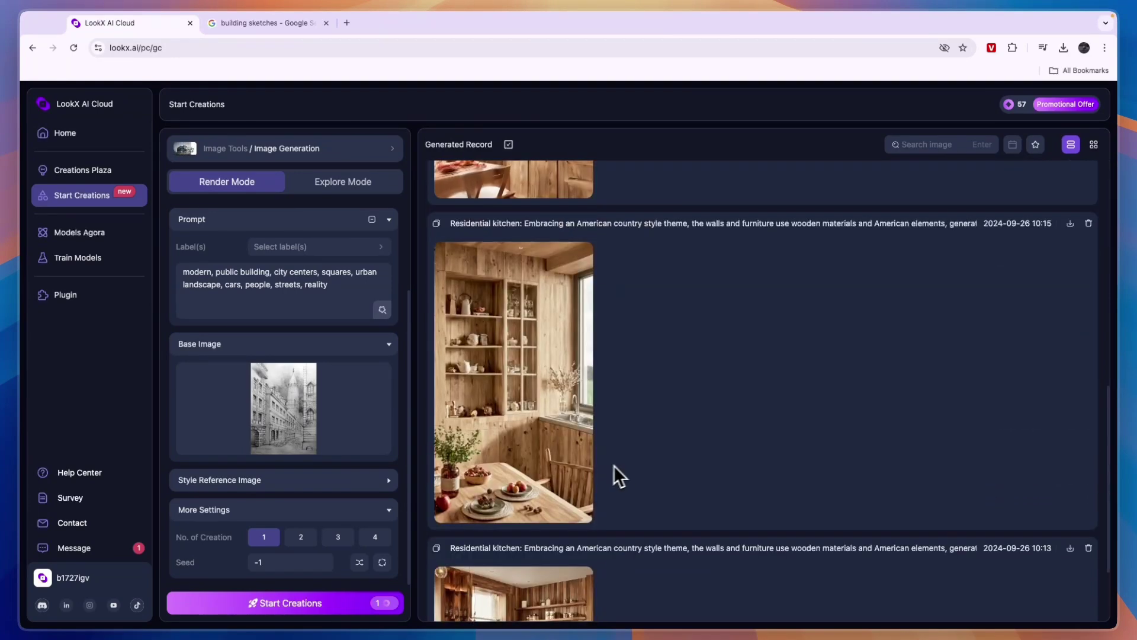
pyautogui.scroll(-3, 607, 412)
pyautogui.scroll(5, 605, 411)
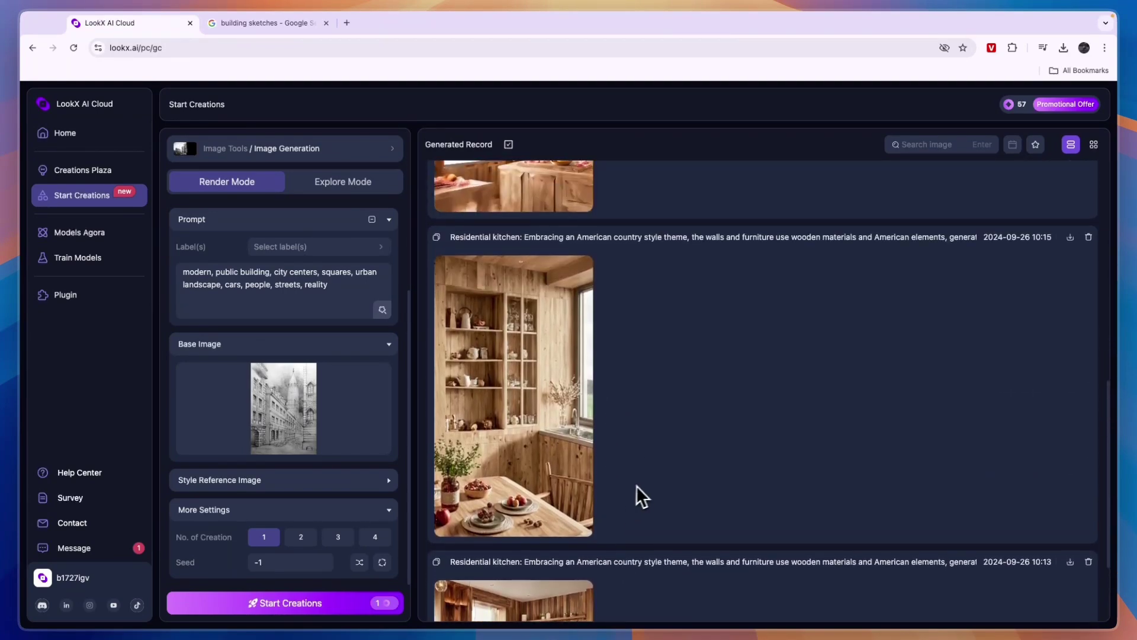
pyautogui.scroll(10, 653, 482)
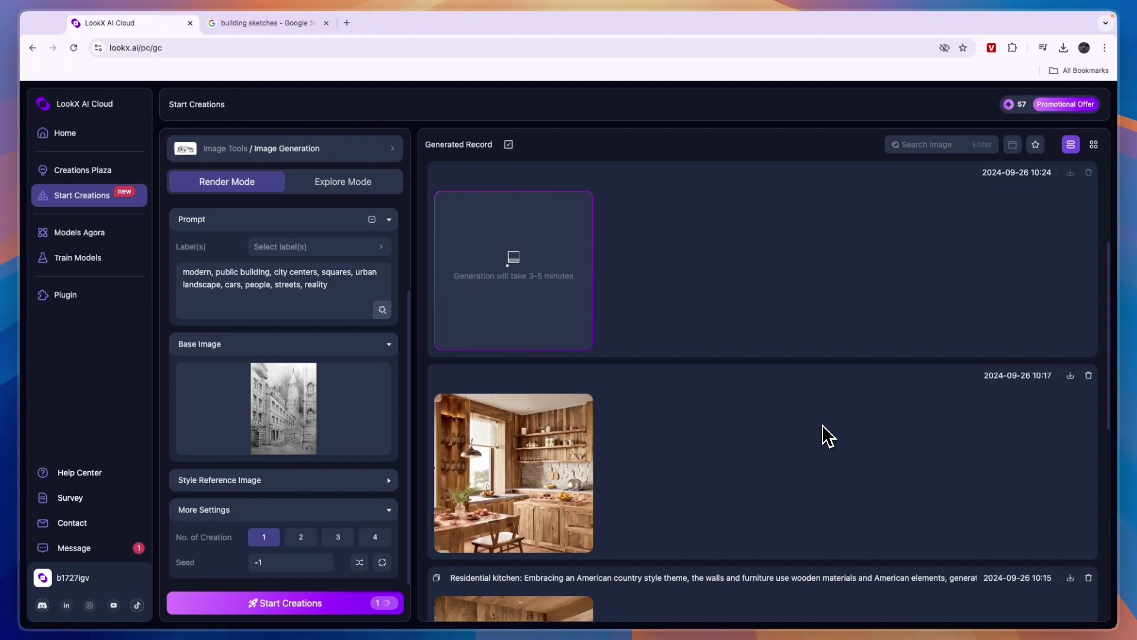
pyautogui.scroll(1, 812, 424)
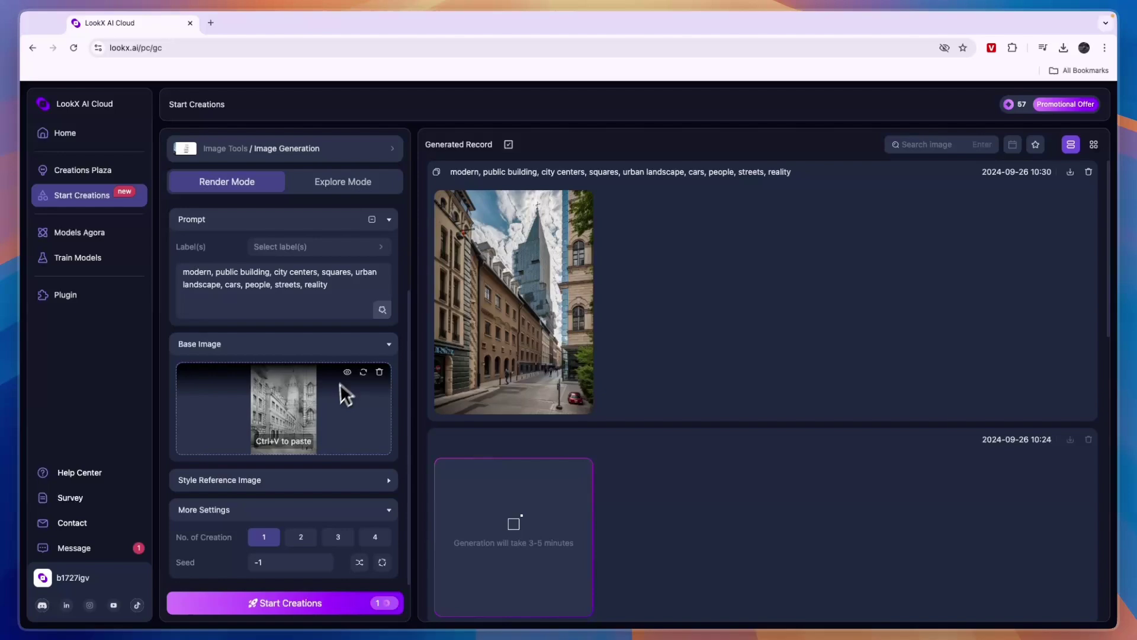
# - Preview the base sketch, then open the new street render's details and preview its sketch
pyautogui.click(276, 419)
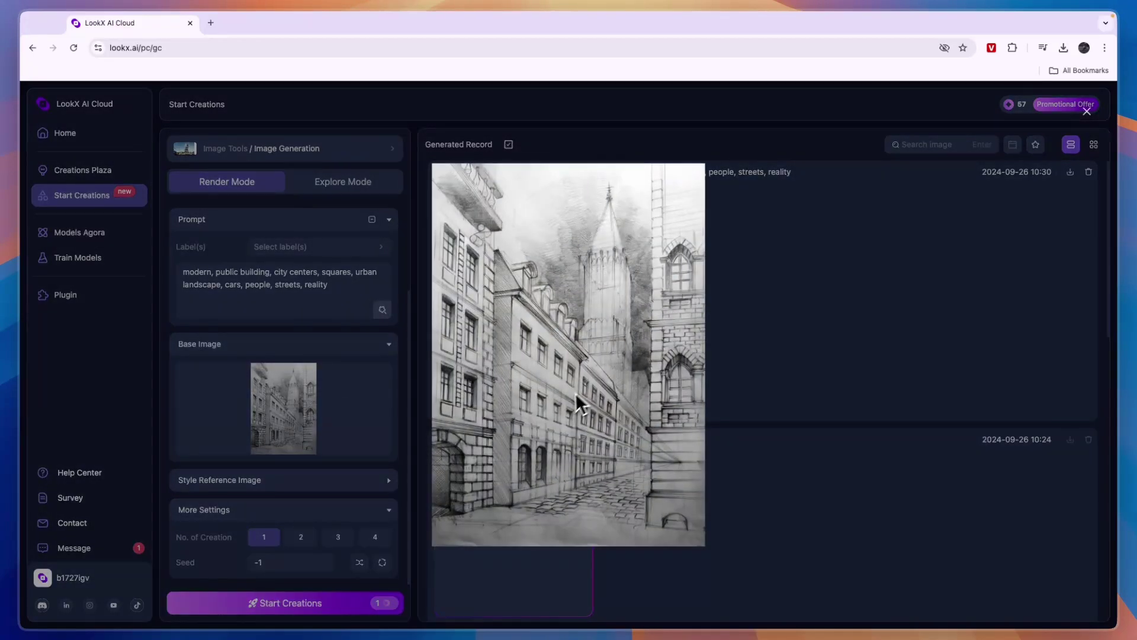
pyautogui.click(807, 261)
pyautogui.click(499, 366)
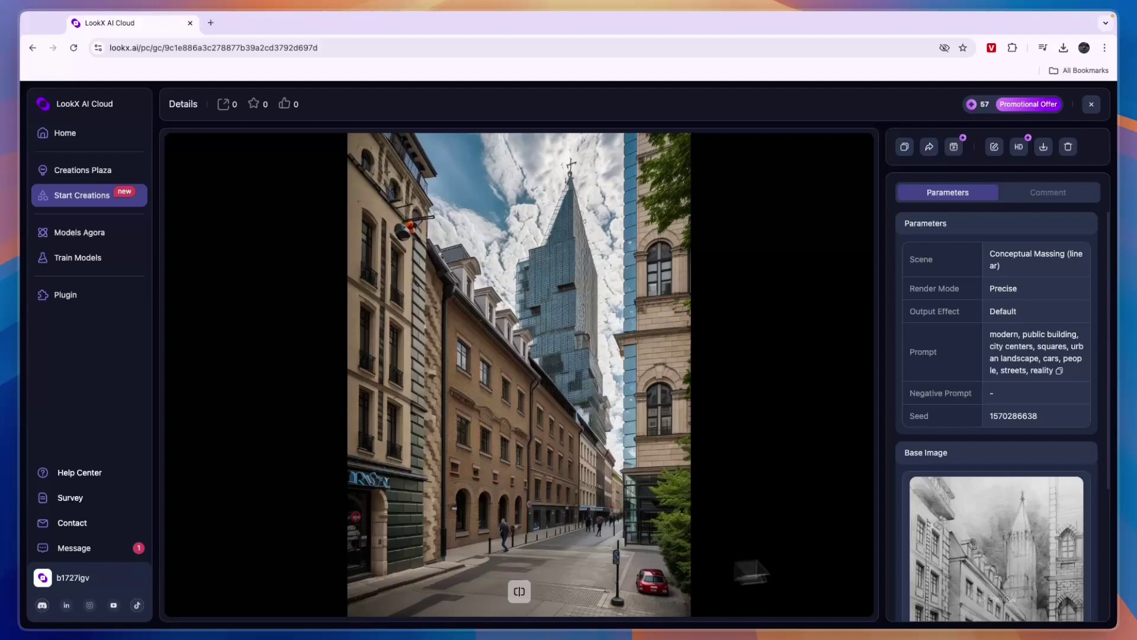
pyautogui.scroll(-3, 1018, 557)
pyautogui.click(978, 510)
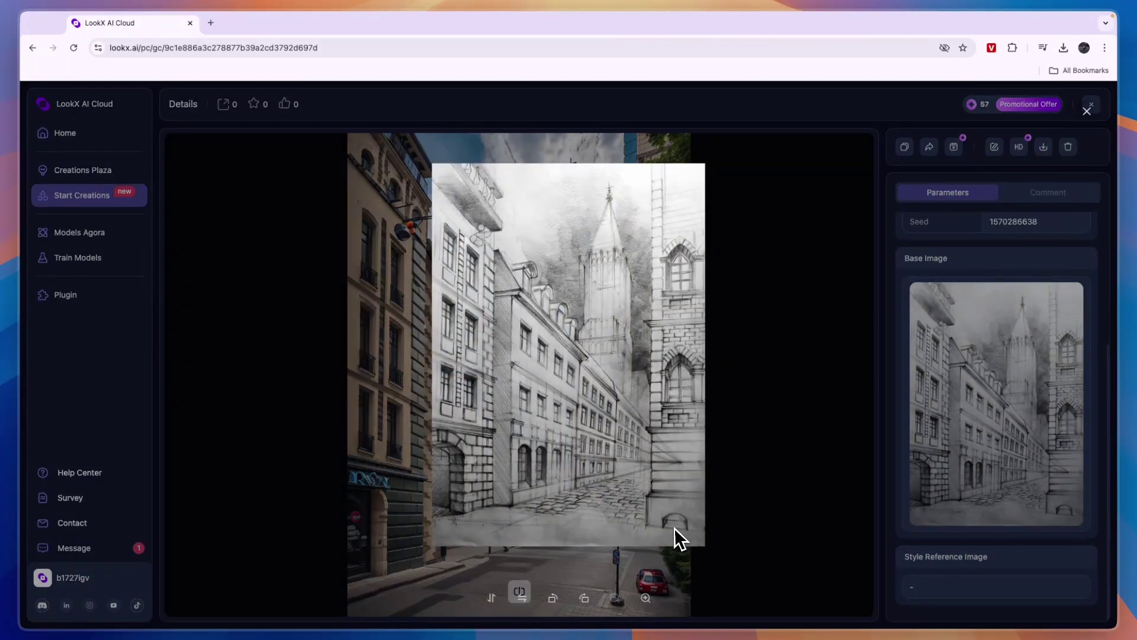
pyautogui.click(715, 567)
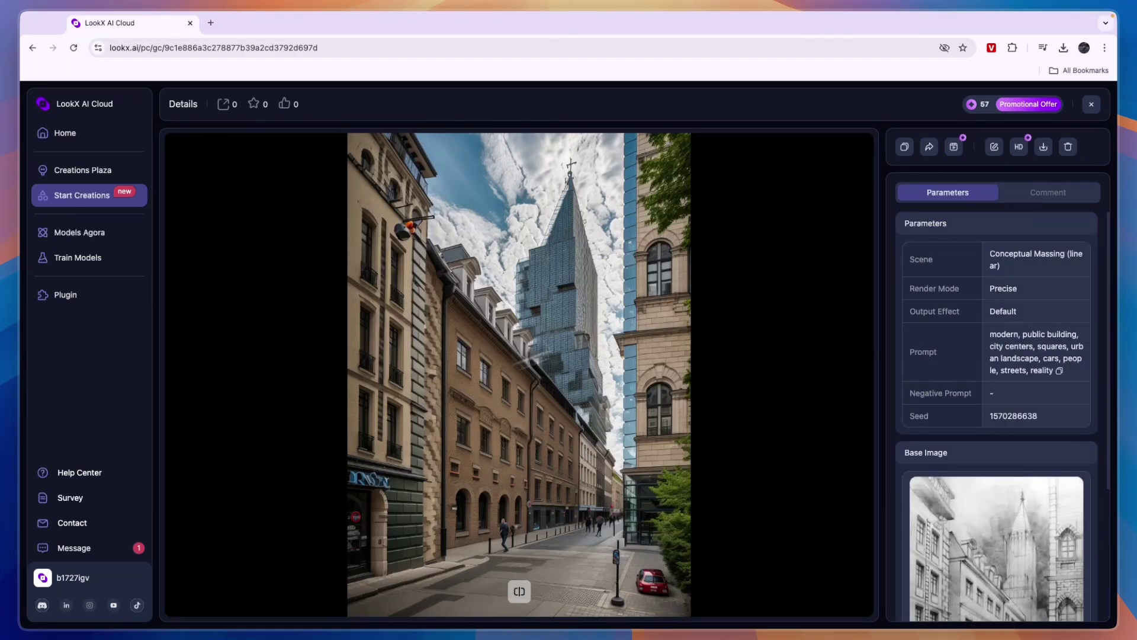
# - In Edit, outline a polygon mask over the red car and sign
pyautogui.click(995, 147)
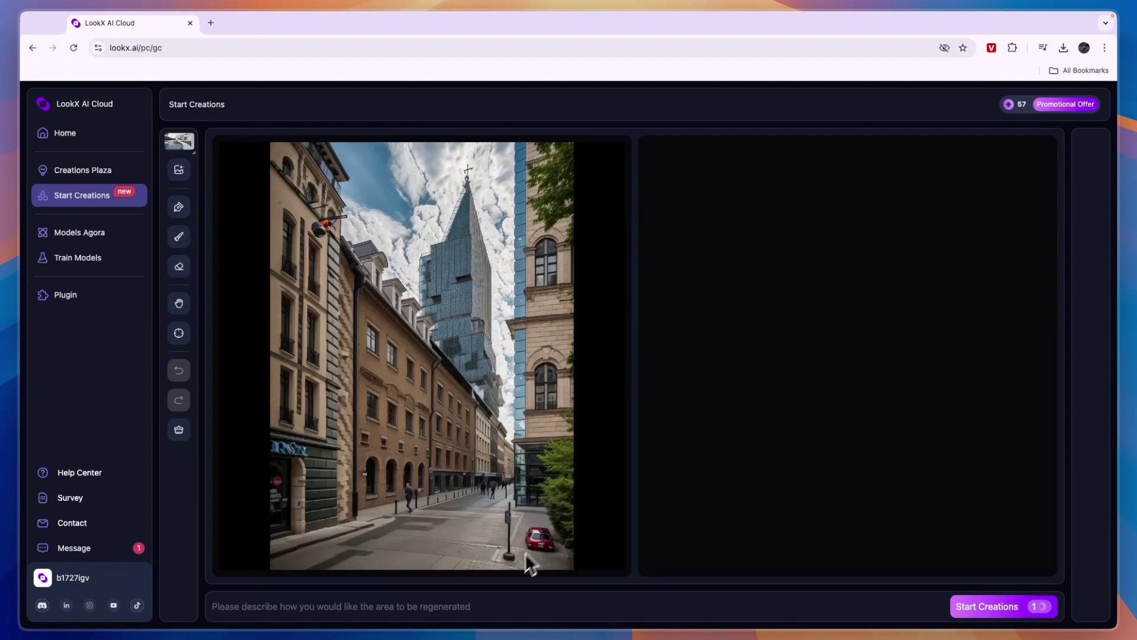
pyautogui.press('p')
pyautogui.click(500, 494)
pyautogui.click(493, 519)
pyautogui.click(494, 563)
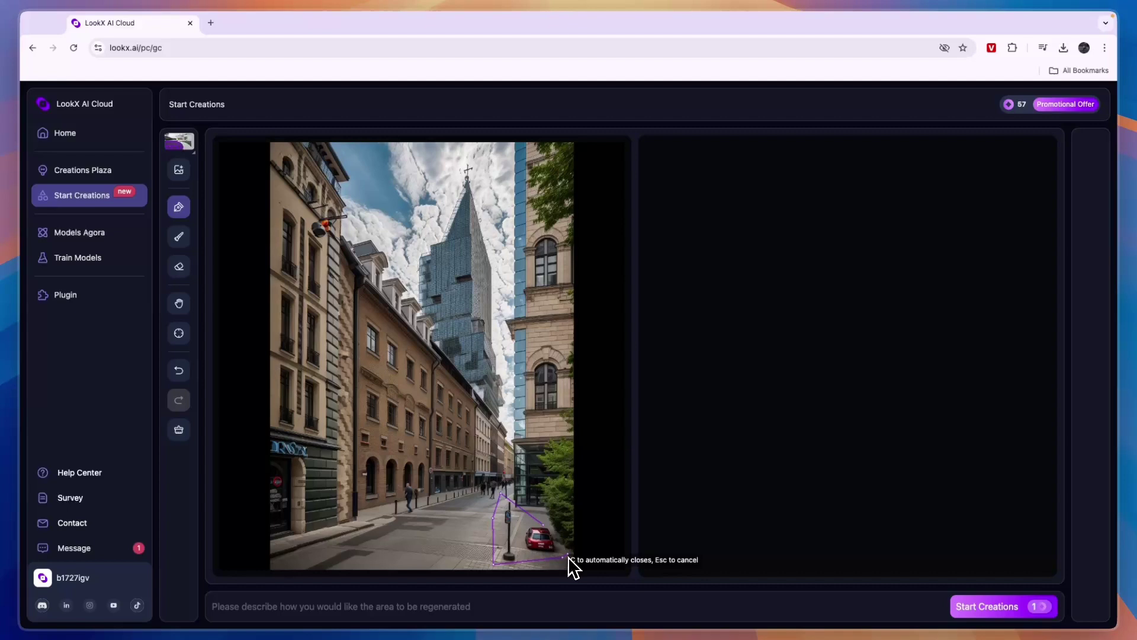
pyautogui.click(563, 557)
pyautogui.click(544, 525)
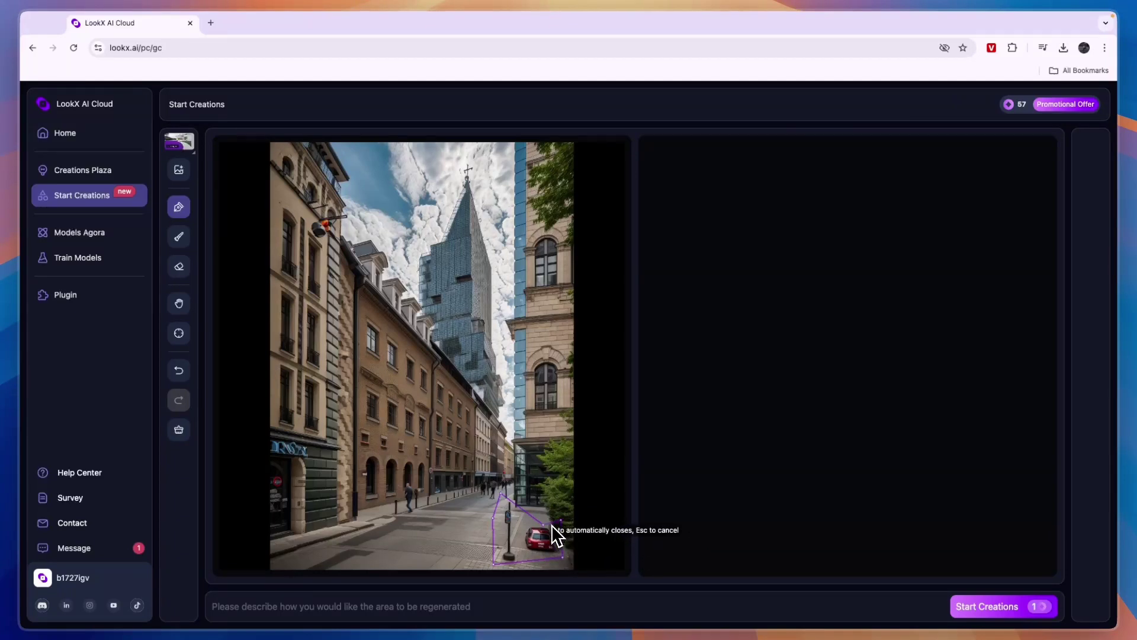
pyautogui.doubleClick(561, 523)
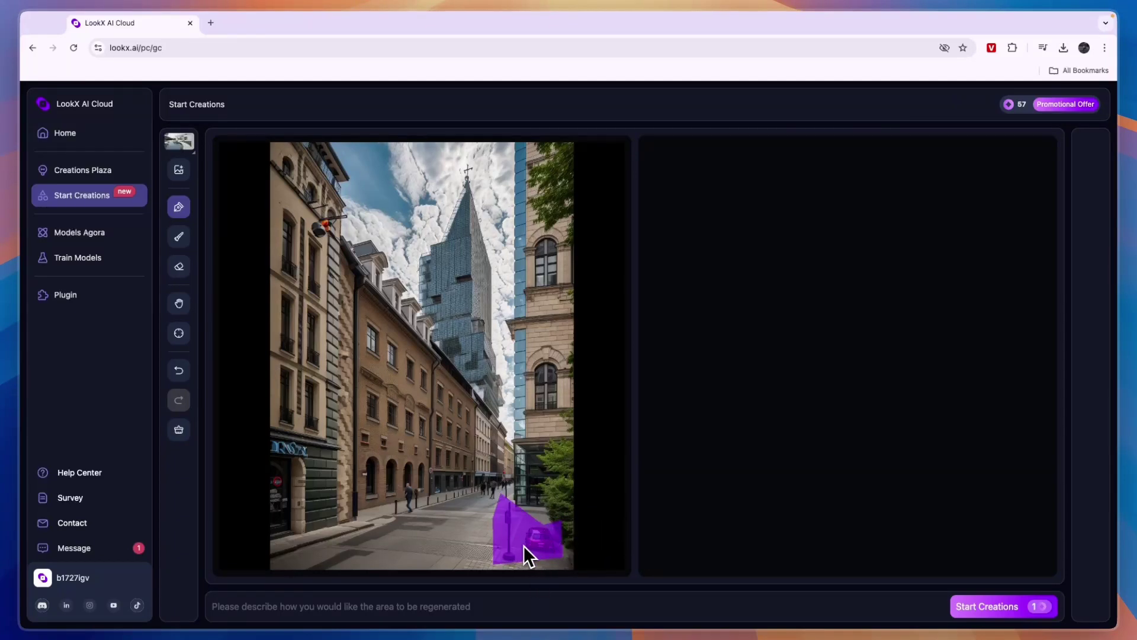
# - Regenerate the masked area with the prompt 'remove car'
pyautogui.click(484, 604)
pyautogui.write('r')
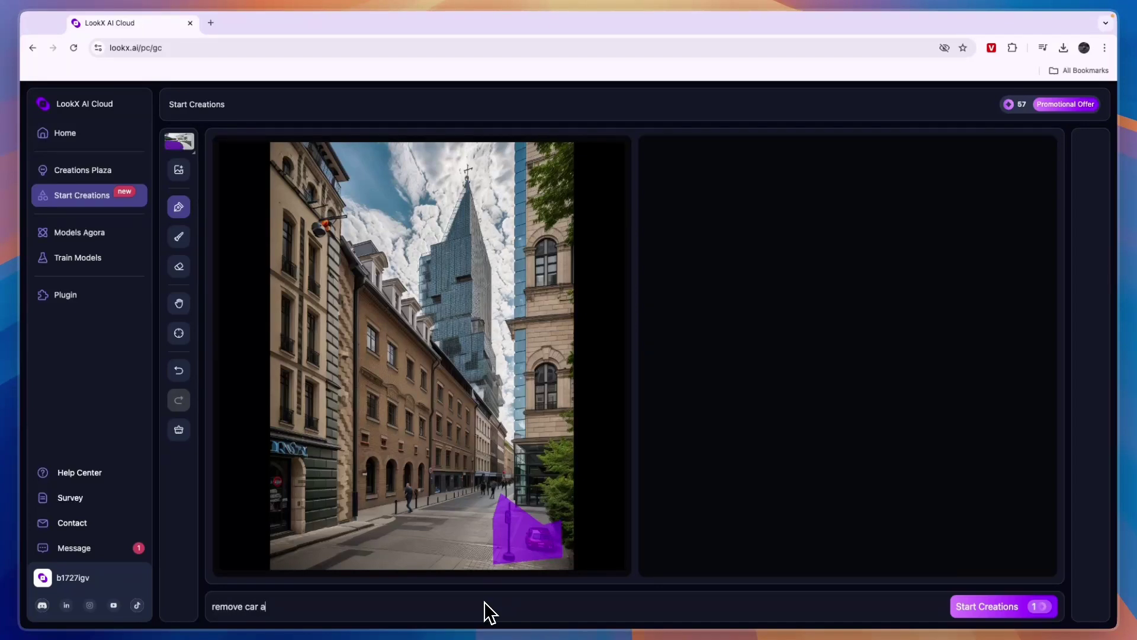
pyautogui.write('emove car')
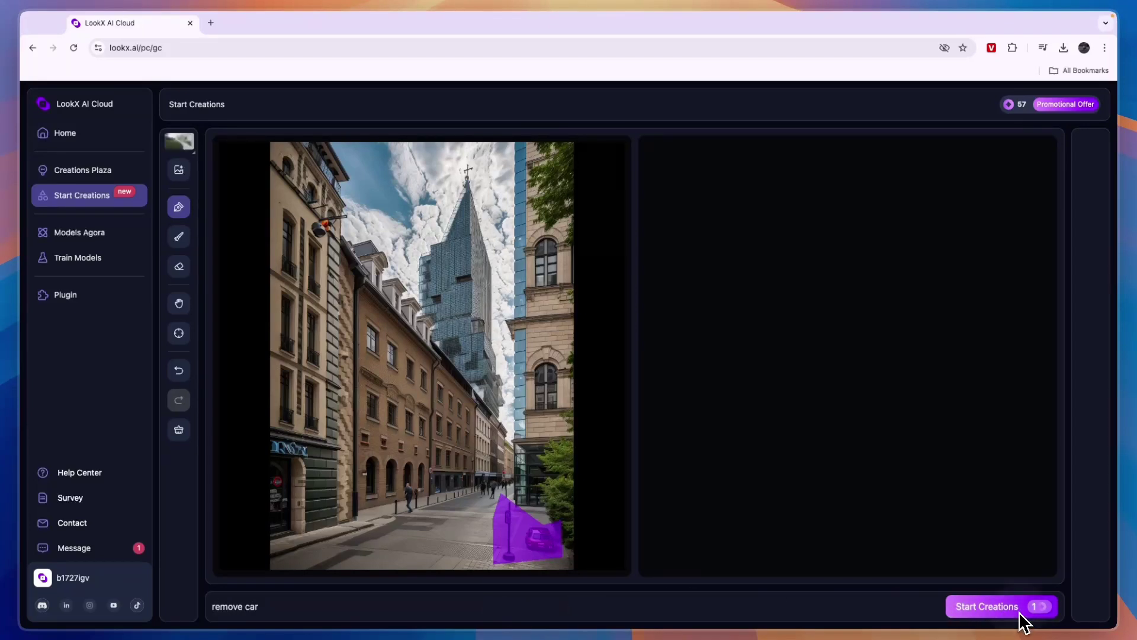
pyautogui.click(1018, 610)
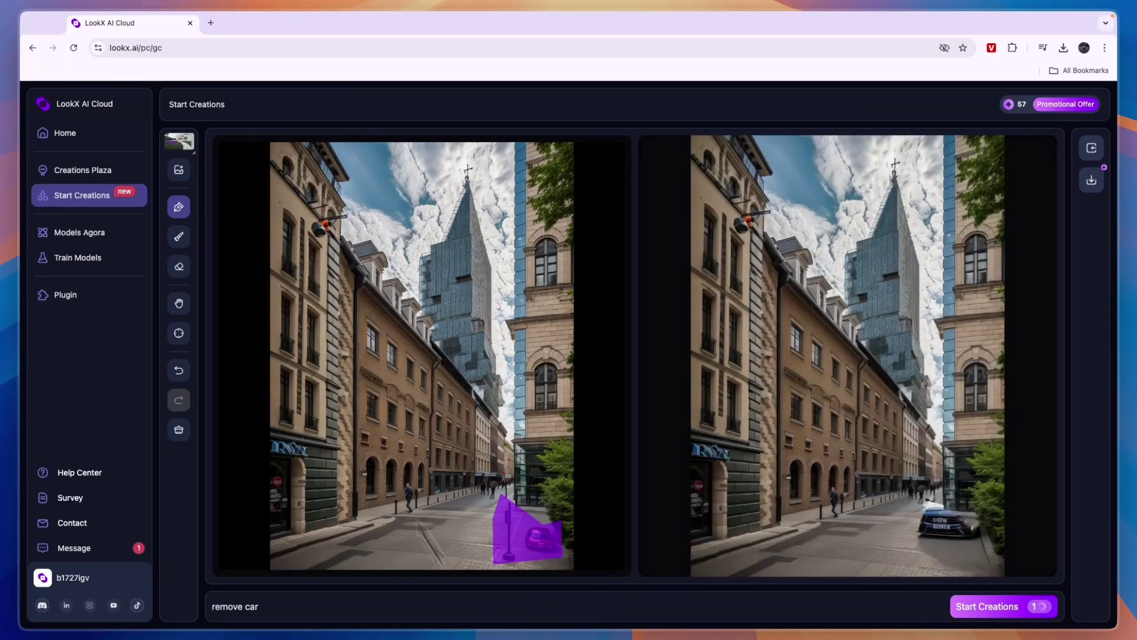
# - Brush-mask part of the left building facade, then return to the Home page
pyautogui.click(179, 237)
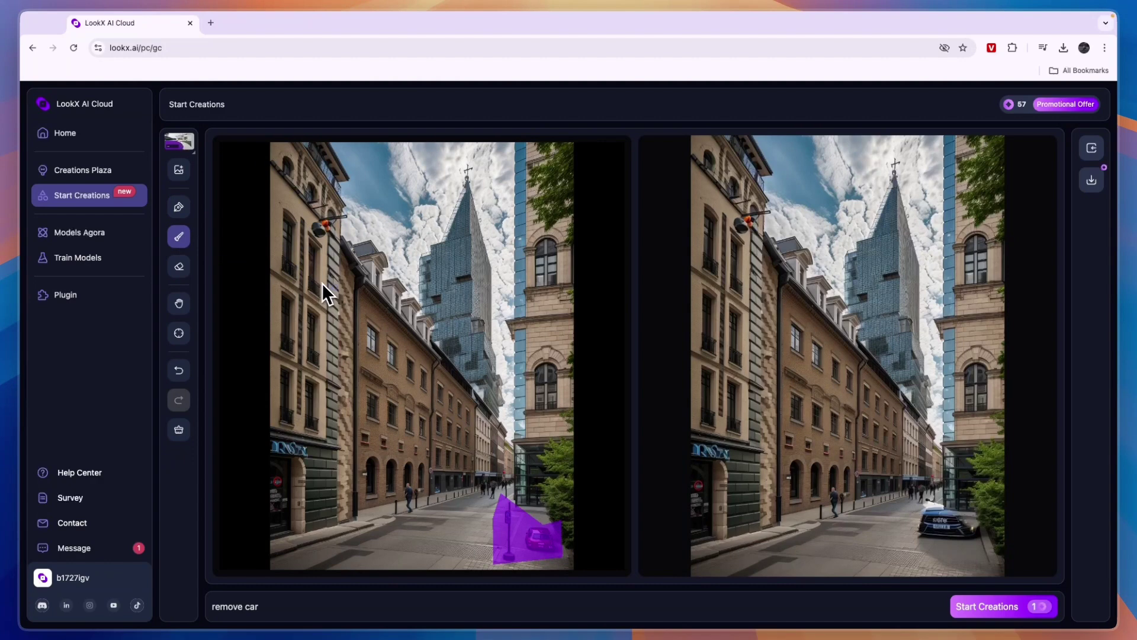
pyautogui.moveTo(432, 444); pyautogui.dragTo(435, 468)
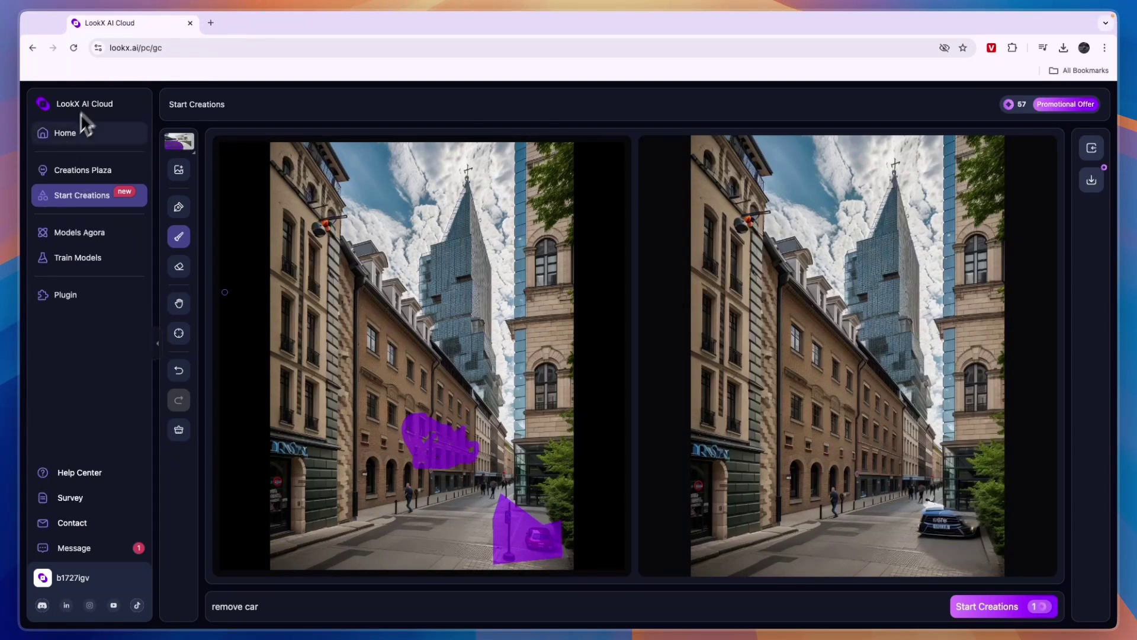
pyautogui.click(64, 135)
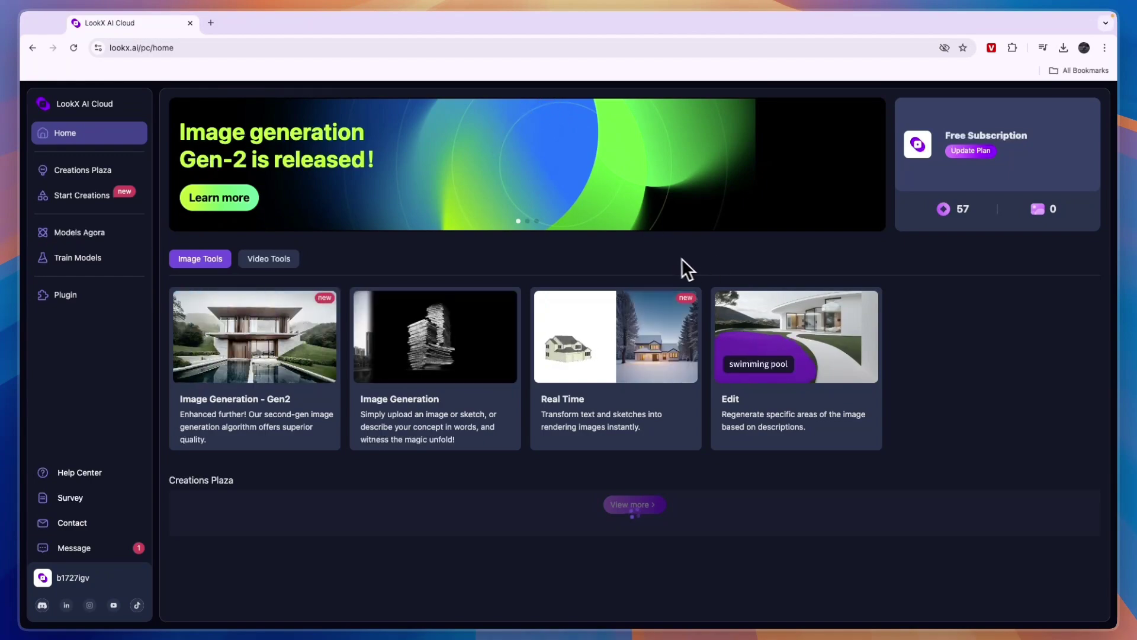
pyautogui.scroll(-1, 764, 346)
pyautogui.scroll(-4, 764, 344)
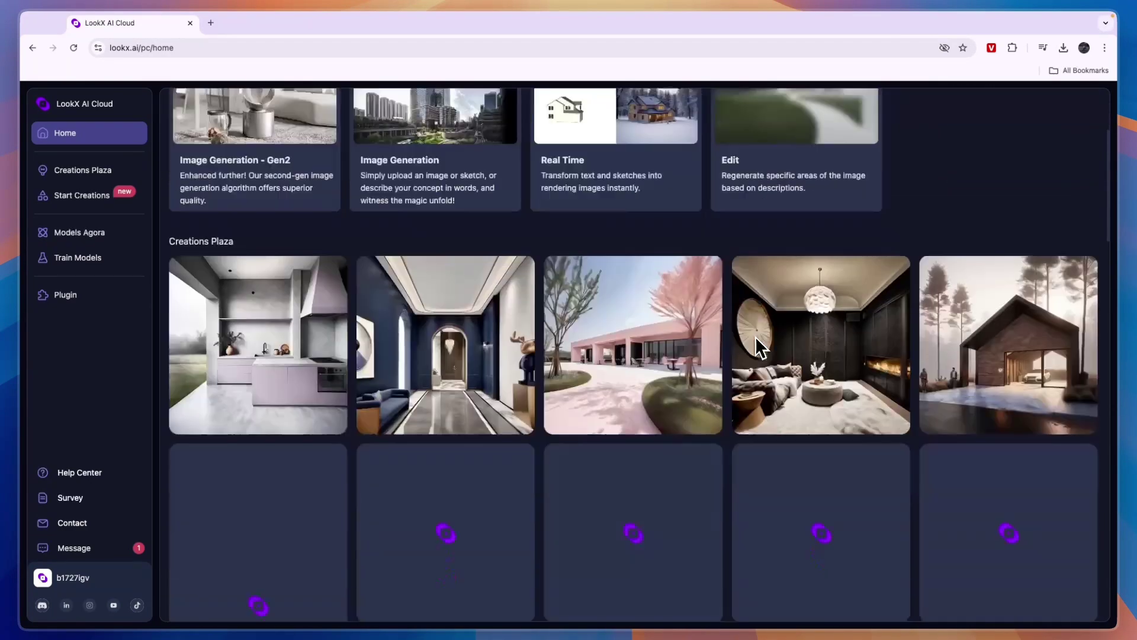
pyautogui.scroll(5, 742, 332)
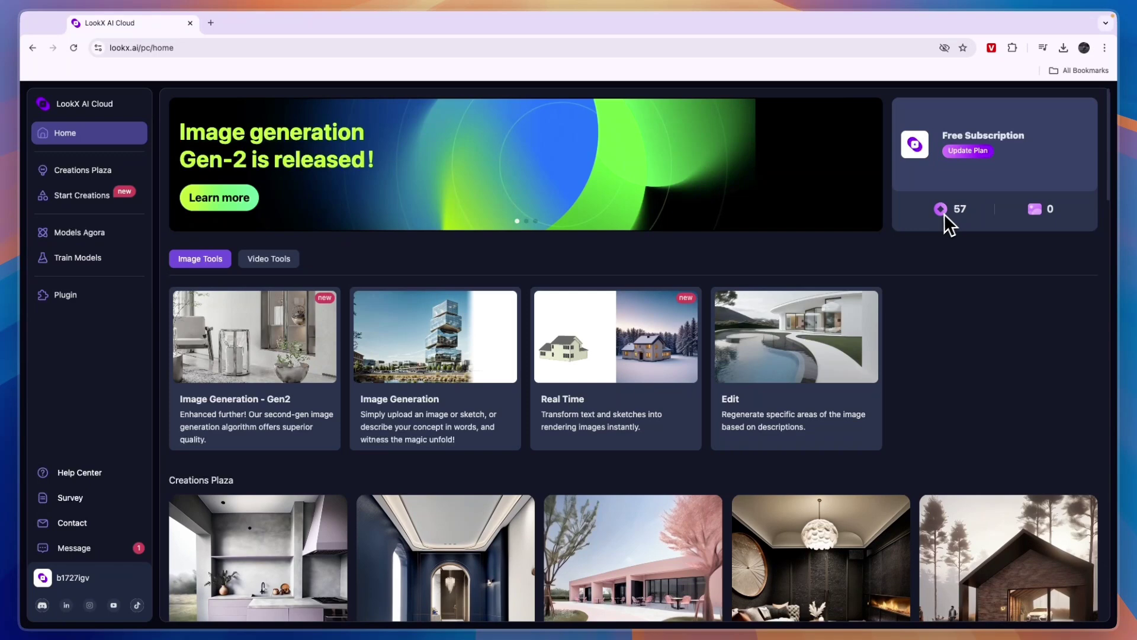
pyautogui.scroll(-1, 941, 234)
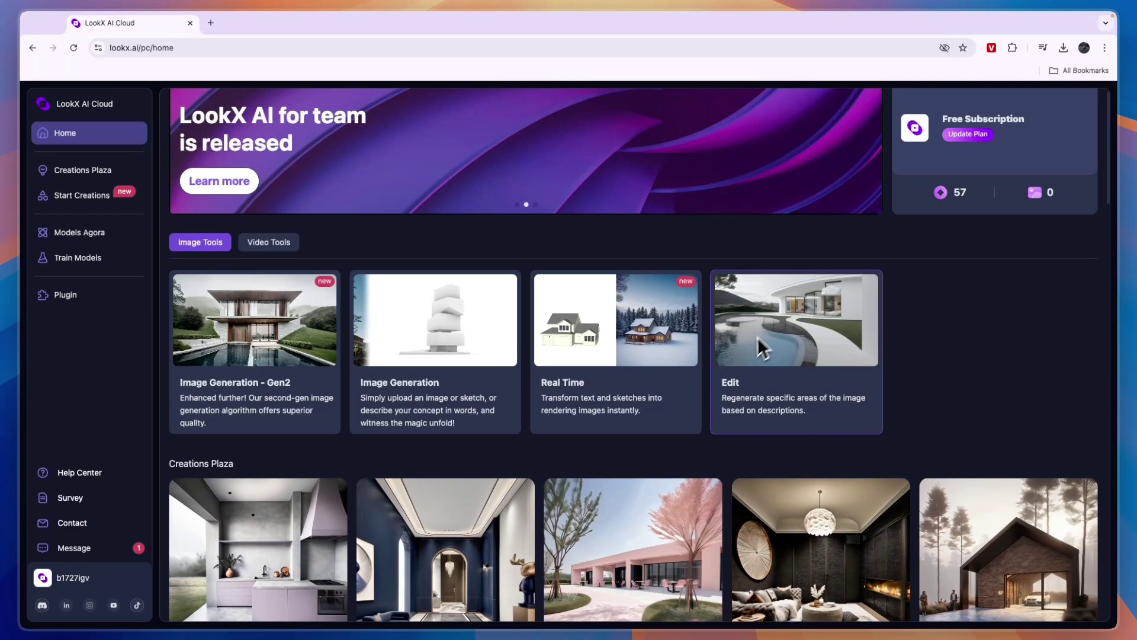
pyautogui.scroll(-2, 774, 329)
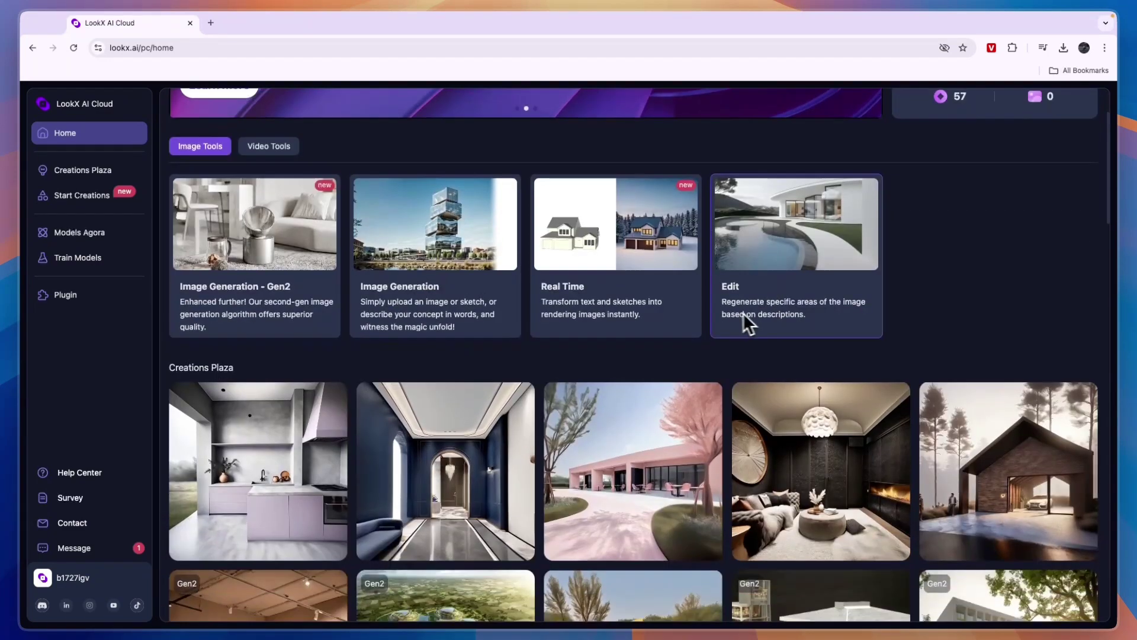
pyautogui.scroll(-2, 730, 323)
pyautogui.scroll(-2, 274, 355)
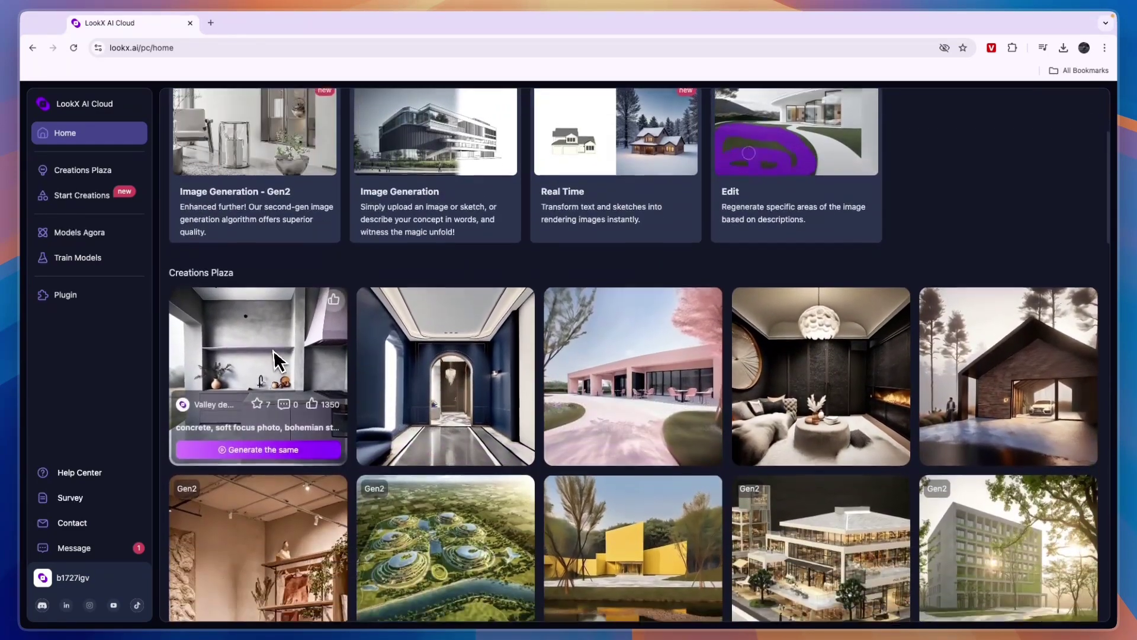
pyautogui.scroll(-2, 983, 355)
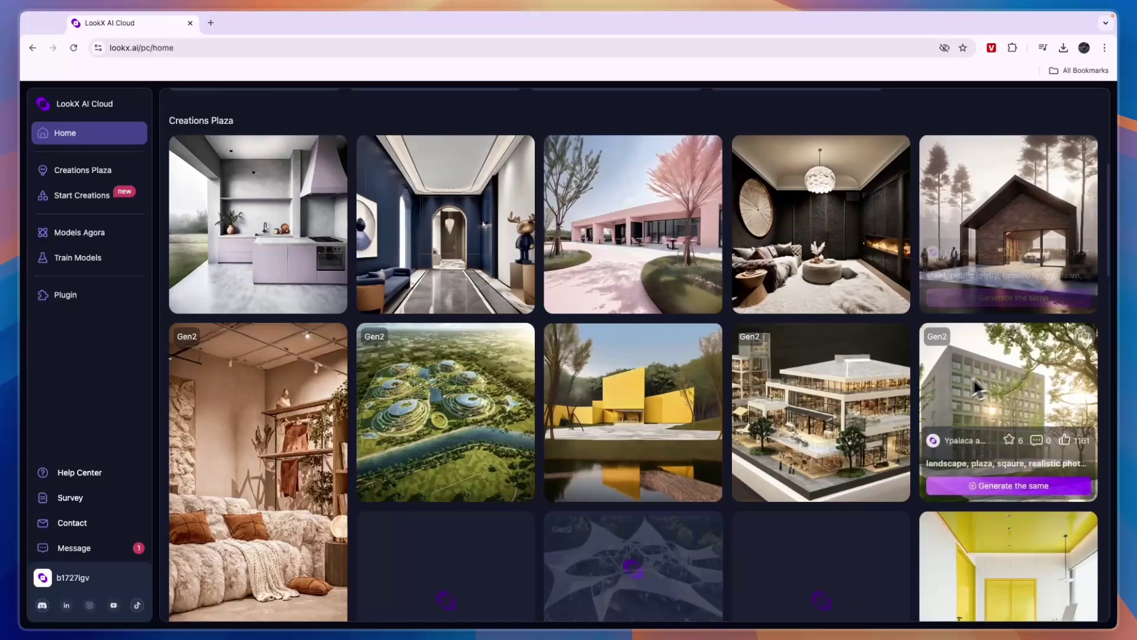
pyautogui.scroll(-3, 598, 391)
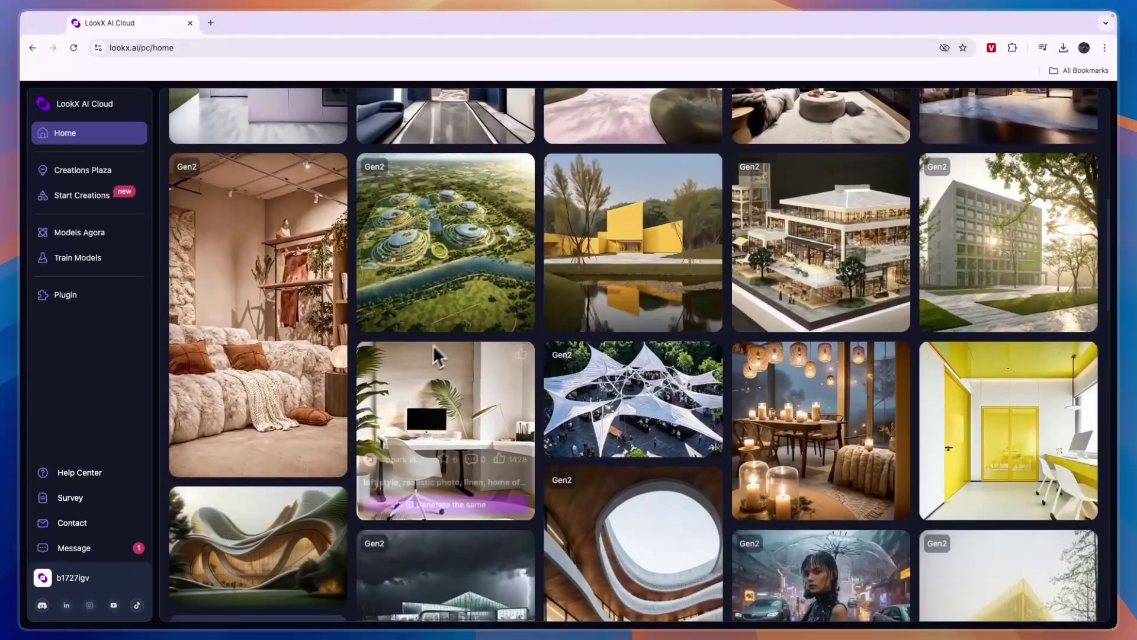
pyautogui.scroll(-1, 432, 356)
pyautogui.scroll(8, 421, 343)
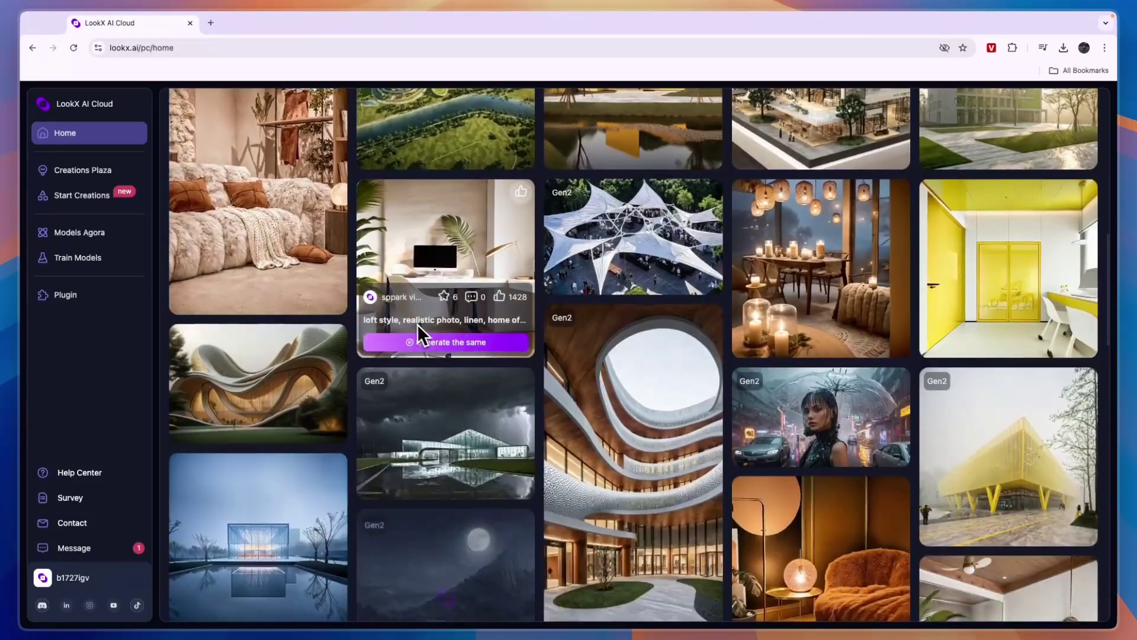